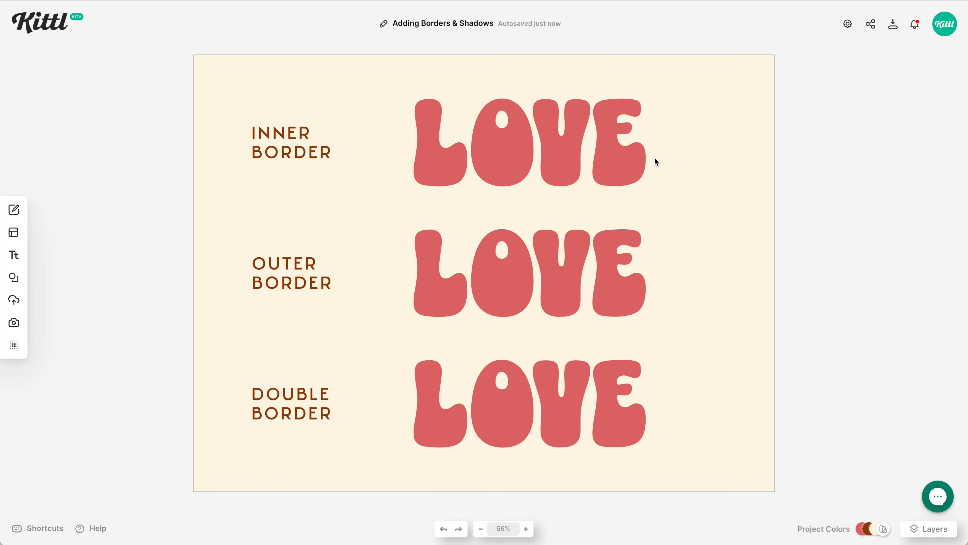
- Add a dark brown inner border with weight 10.40 to the LOVE text beside the Inner Border label
left_click(632, 175)
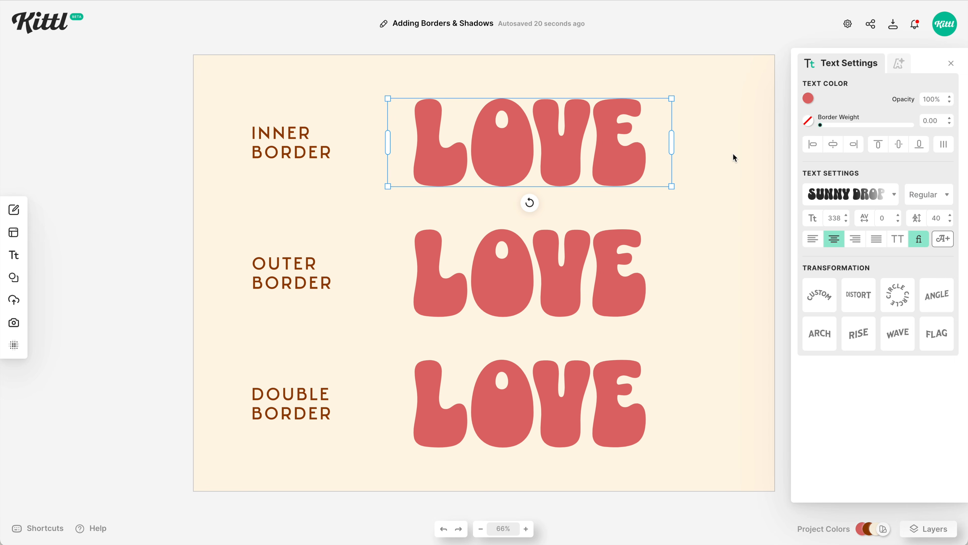
mouse_move(821, 129)
left_mouse_down()
mouse_move(908, 130)
mouse_move(831, 127)
left_mouse_up()
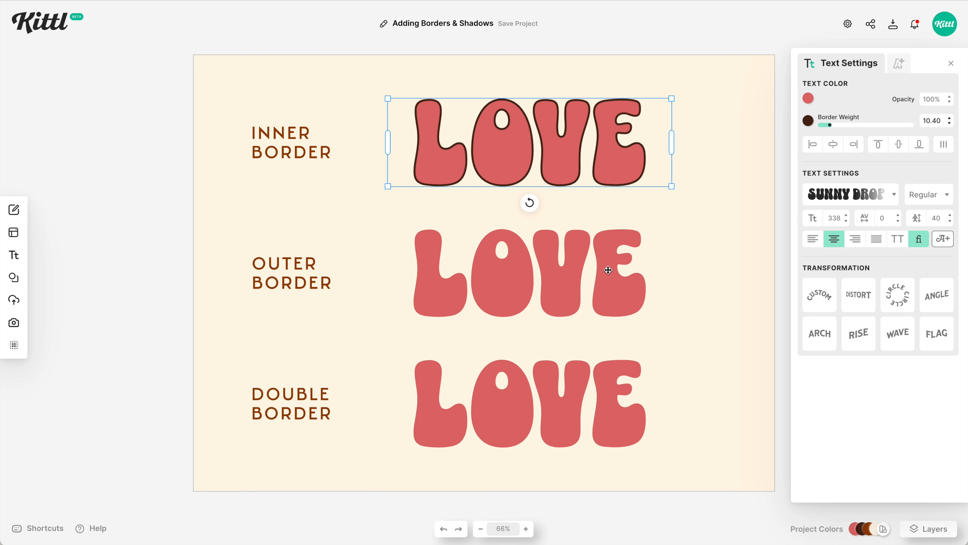
- Give the LOVE text beside the Outer Border label a Block Shadow with offset 0 and outline width 10
left_click(616, 280)
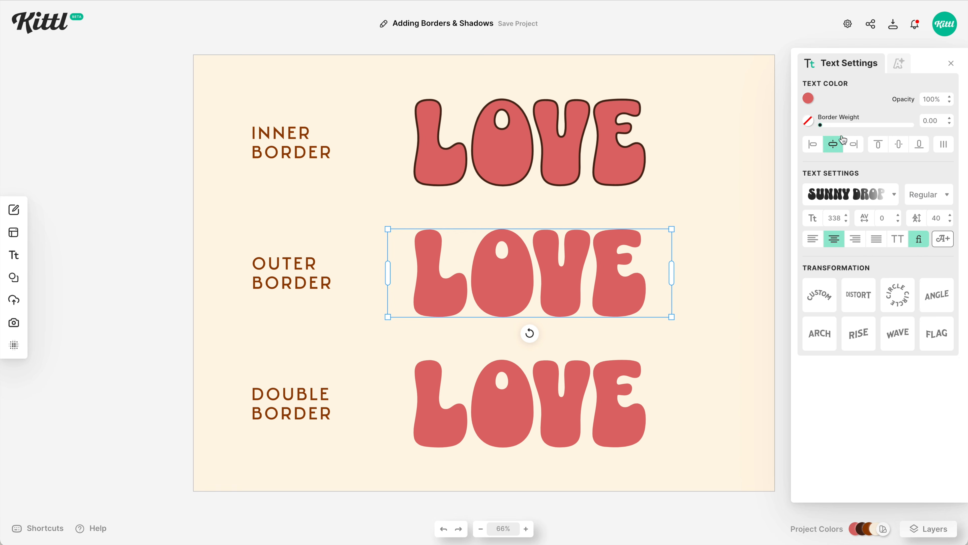
left_click(898, 65)
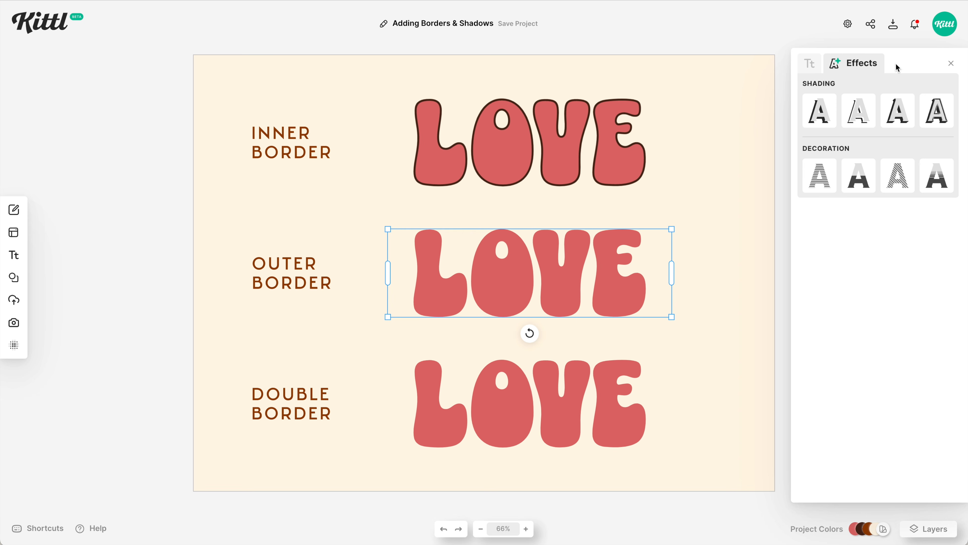
left_click(903, 115)
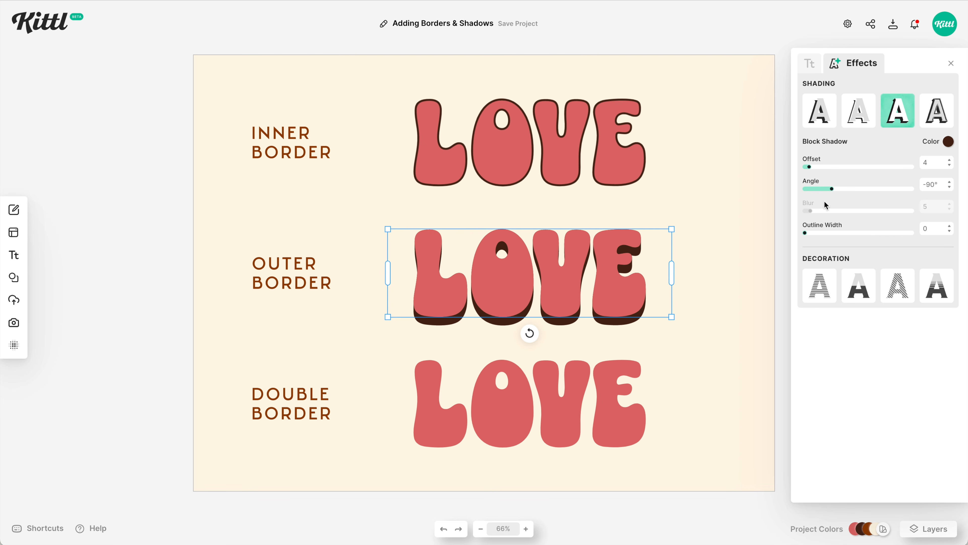
left_click_drag(812, 169, 805, 171)
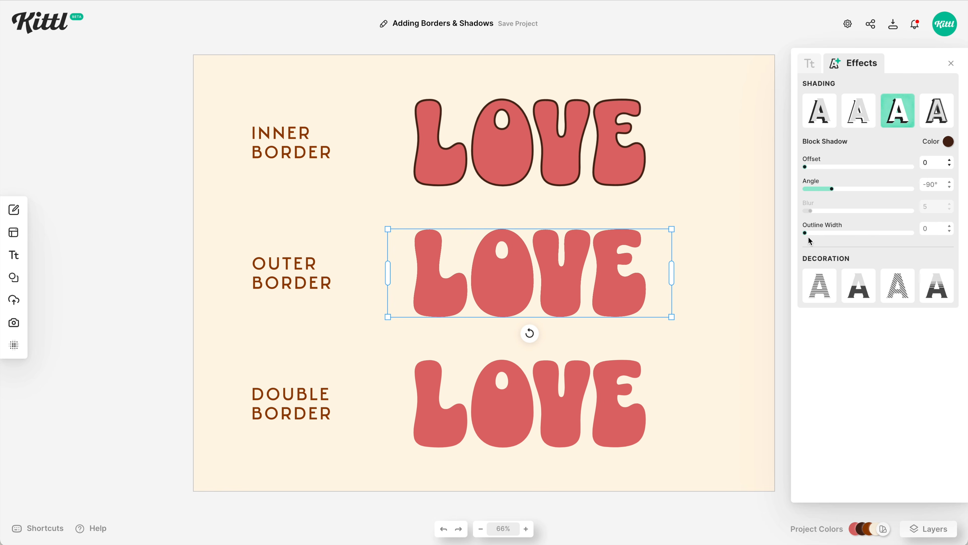
mouse_move(808, 237)
left_mouse_down()
mouse_move(915, 234)
mouse_move(816, 238)
left_mouse_up()
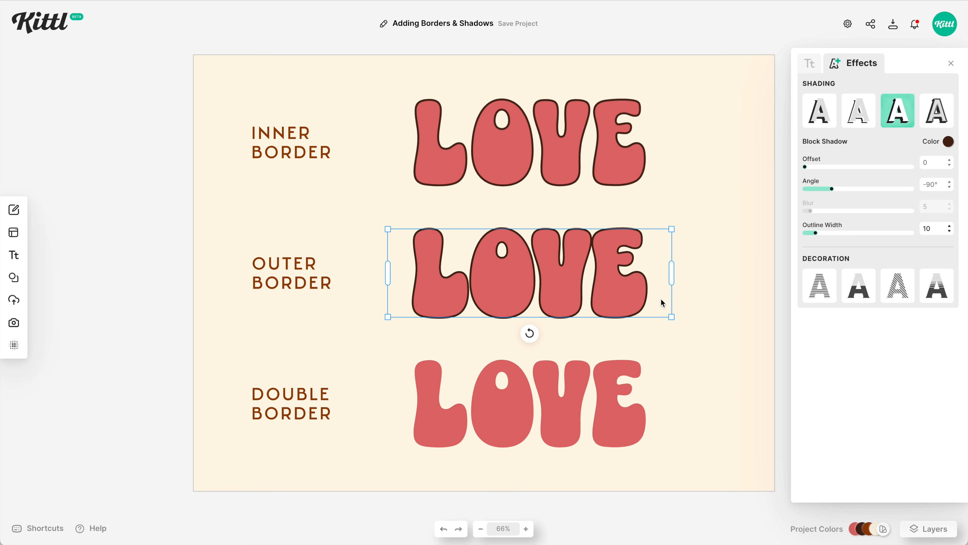
- Apply a Block Shadow with offset 0 and outline width 10 to the LOVE text beside the Double Border label
left_click(614, 393)
left_click(905, 73)
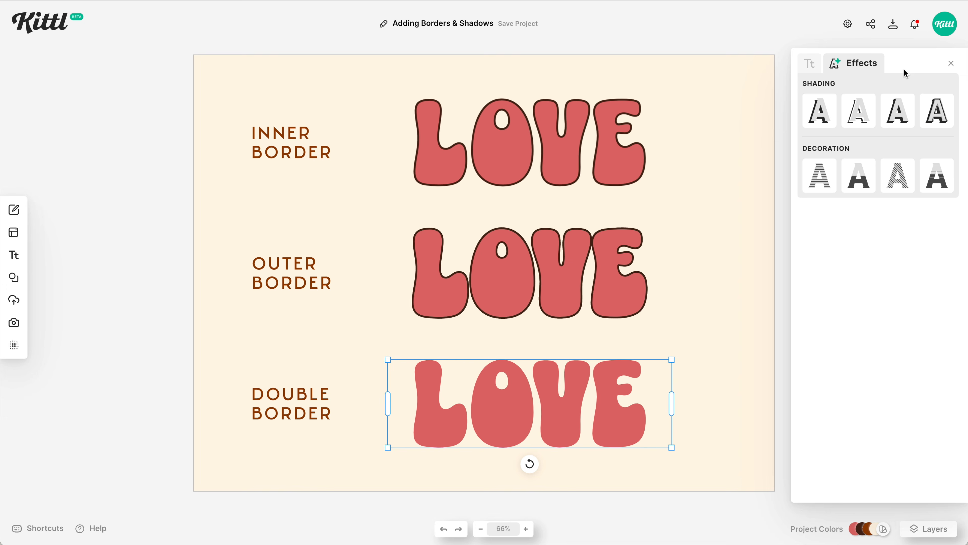
left_click(897, 110)
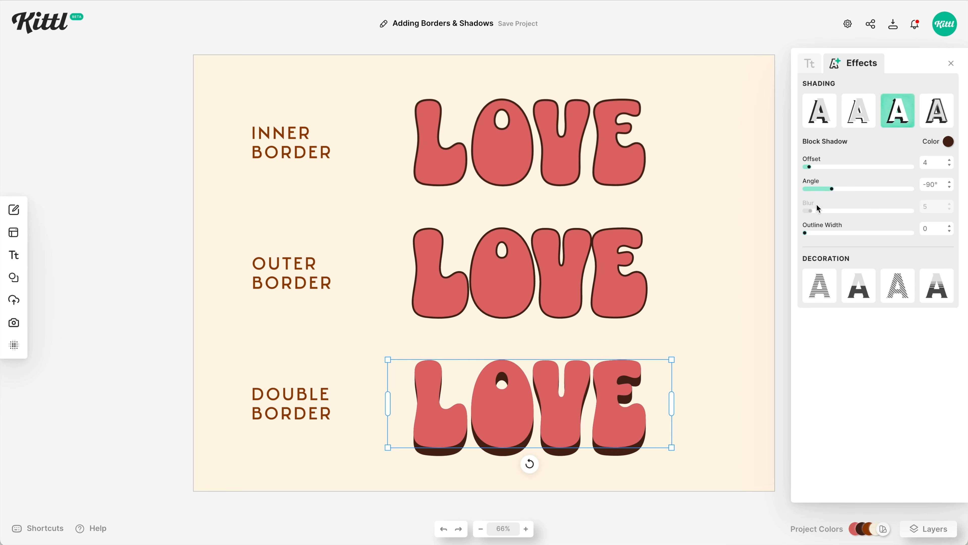
left_click_drag(808, 167, 803, 167)
left_click_drag(806, 237, 818, 237)
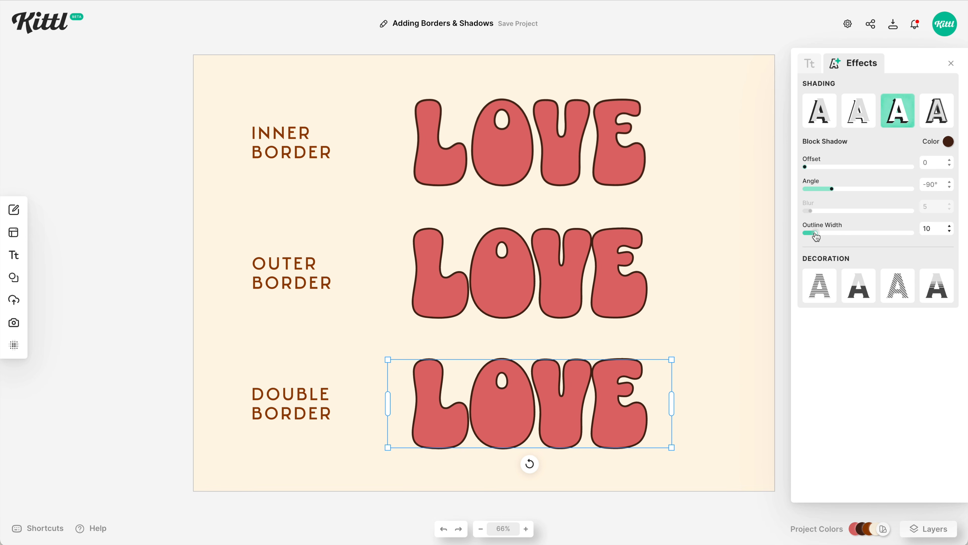
- Add a light pink inner border with weight 16.20 to the Double Border text and increase its block shadow offset
left_click(809, 64)
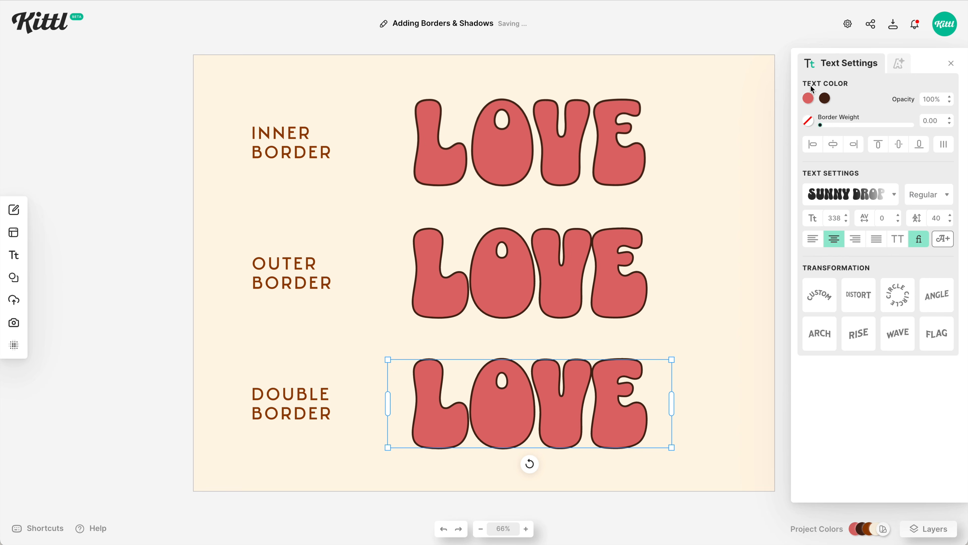
left_click(807, 121)
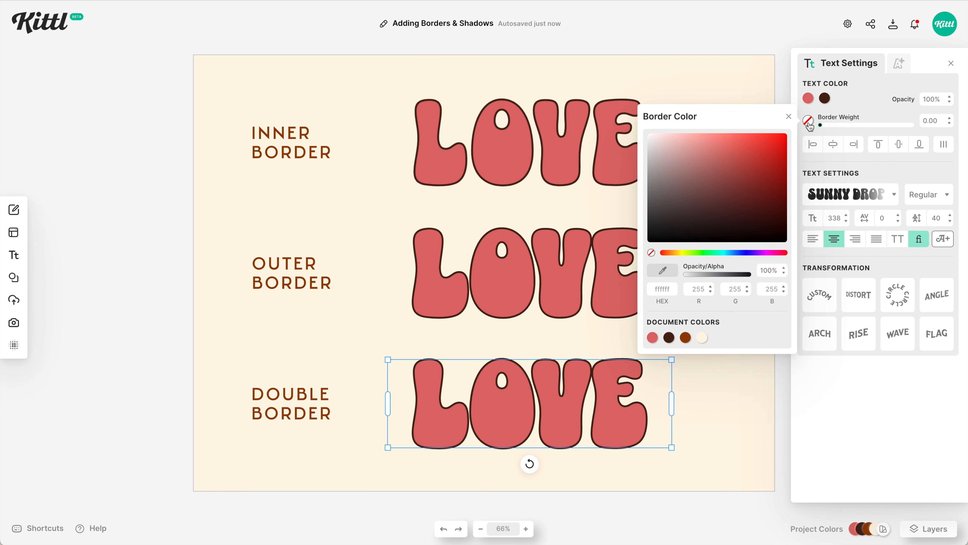
left_click_drag(718, 154, 713, 140)
left_click(820, 126)
mouse_move(821, 126)
left_mouse_down()
mouse_move(852, 130)
mouse_move(835, 133)
left_mouse_up()
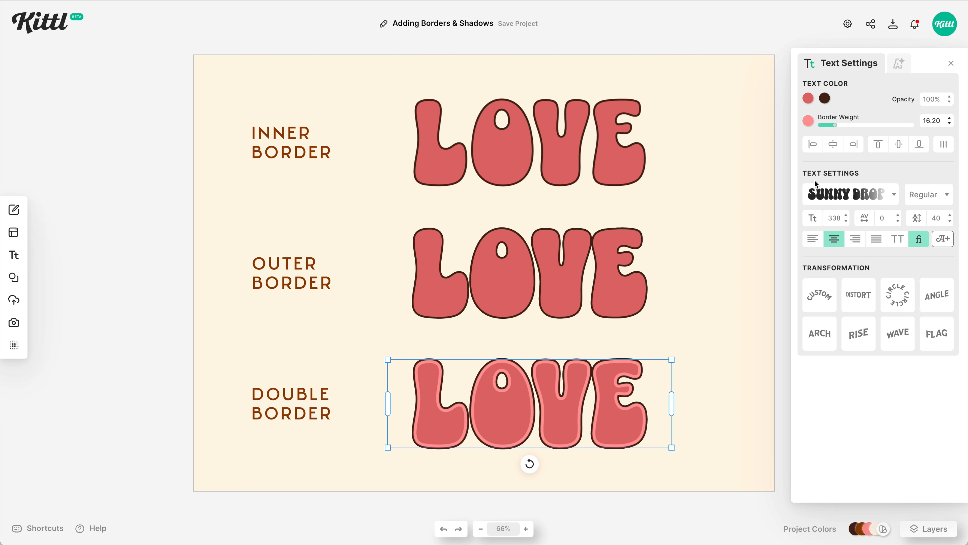
left_click(899, 64)
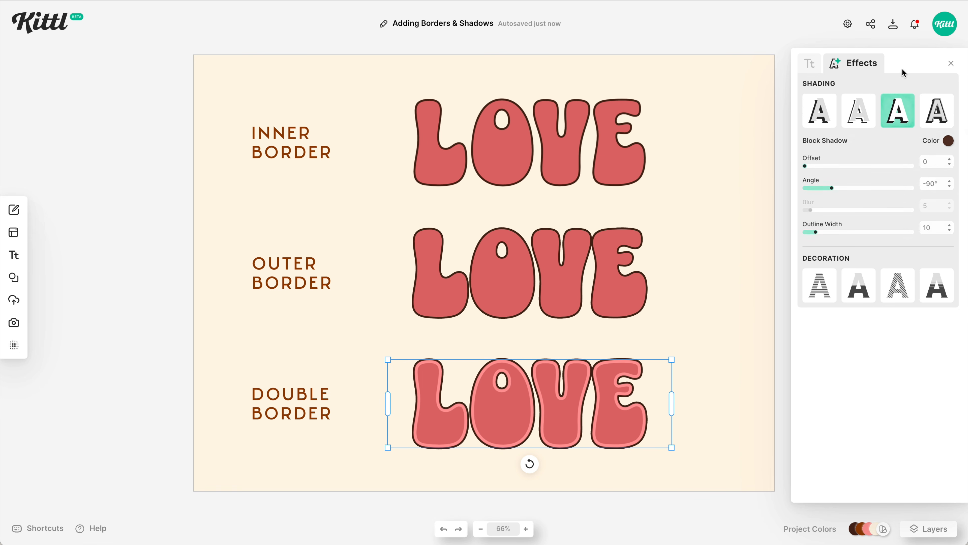
left_click_drag(805, 167, 813, 170)
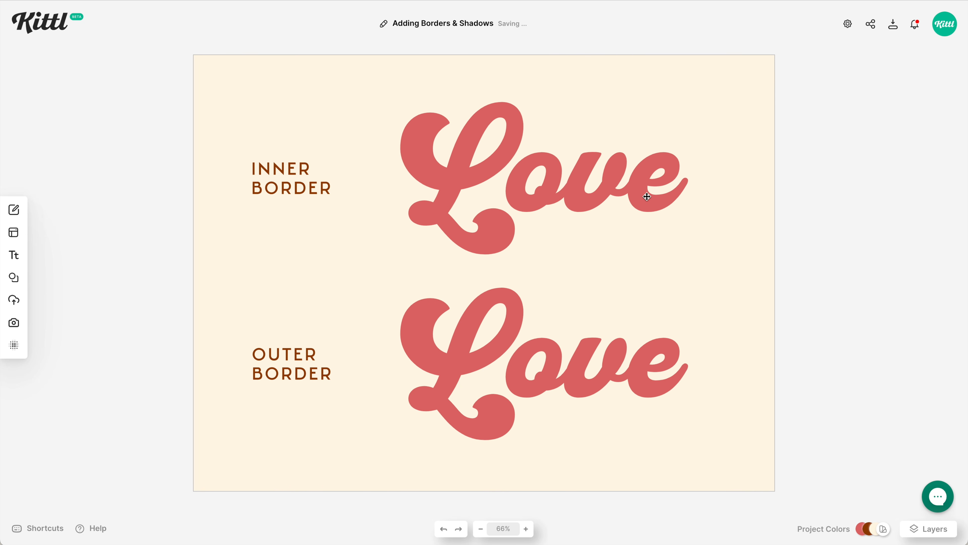
- Add a dark brown border with weight 7.20 to the Inner Border script Love text and inspect its letter joins
left_click(646, 196)
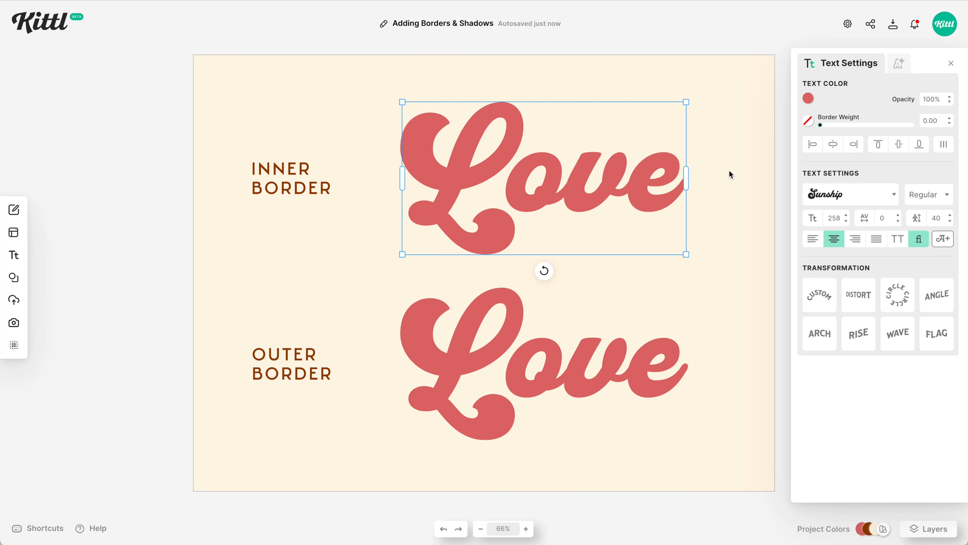
left_click_drag(821, 128, 824, 126)
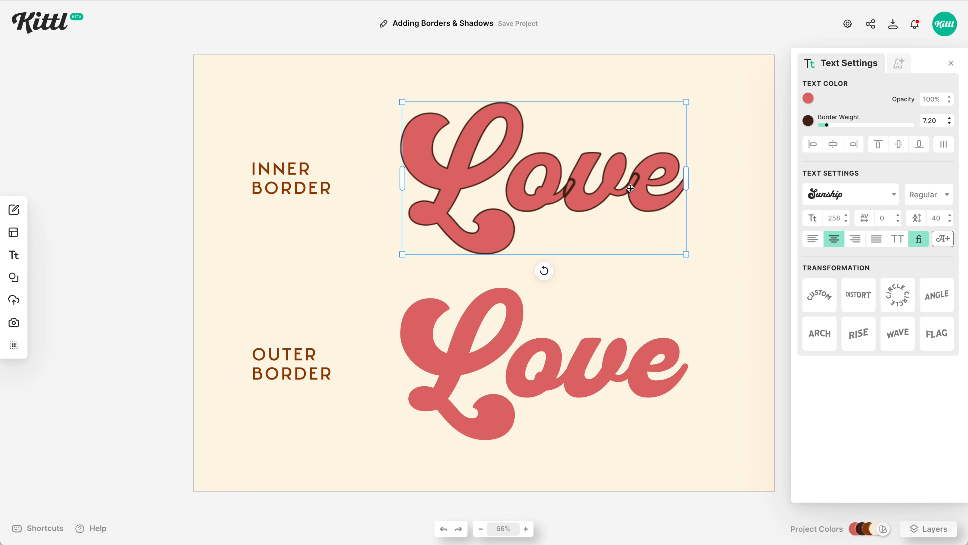
scroll(630, 188, "up", 5)
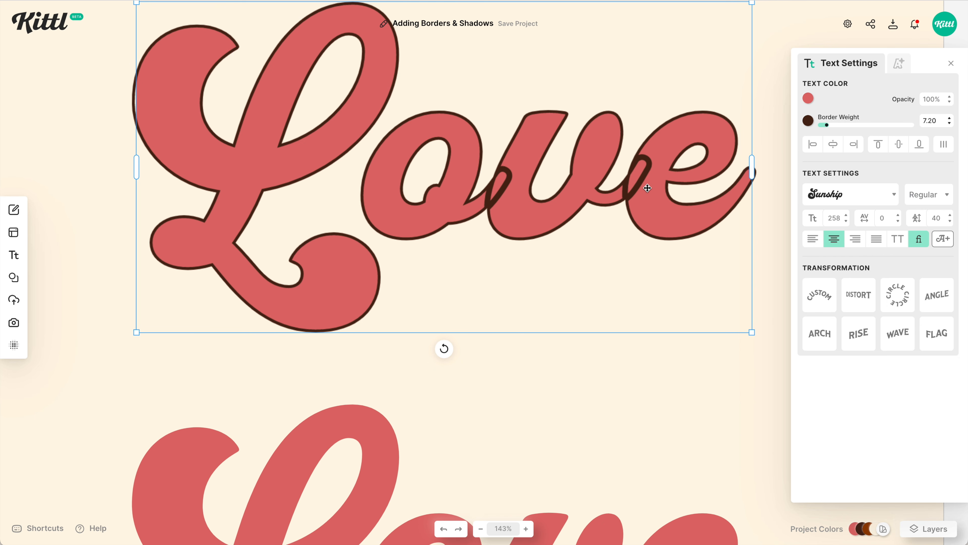
scroll(647, 188, "down", 1)
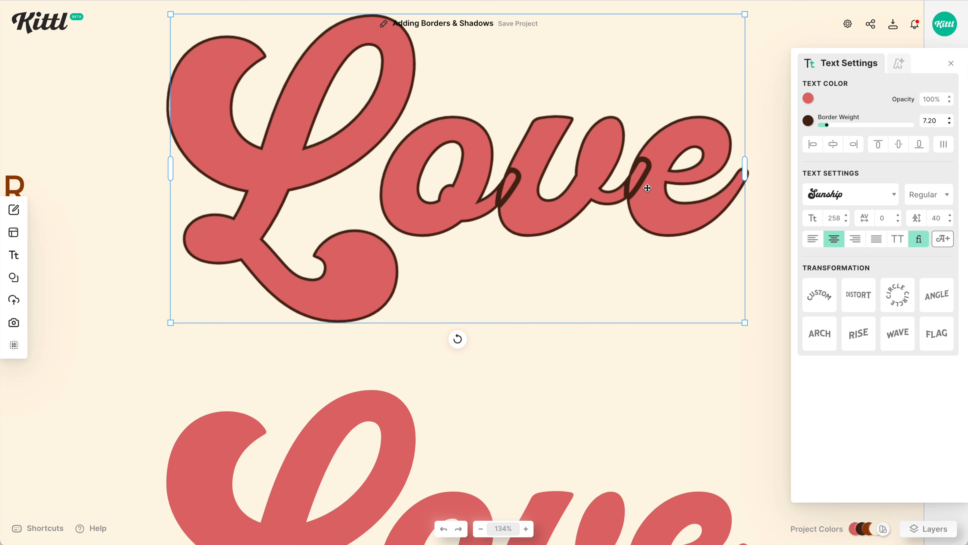
scroll(647, 188, "down", 5)
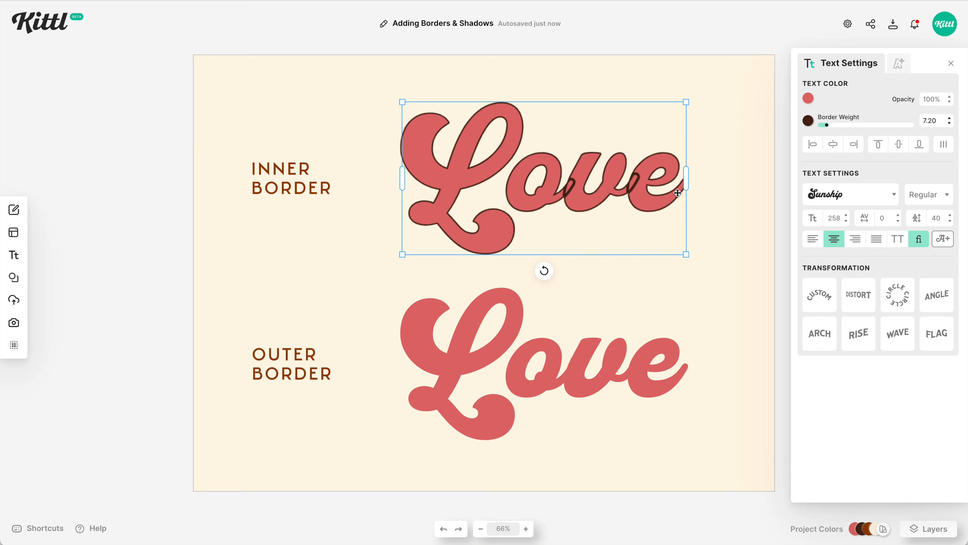
- Outline the Outer Border script Love text using a Block Shadow with outline width 12 and offset 0
left_click(653, 352)
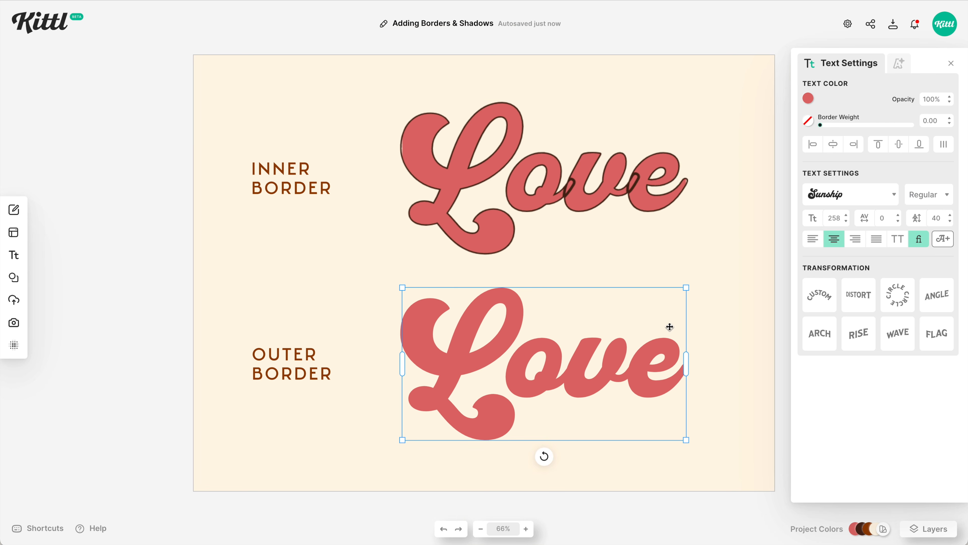
left_click(896, 72)
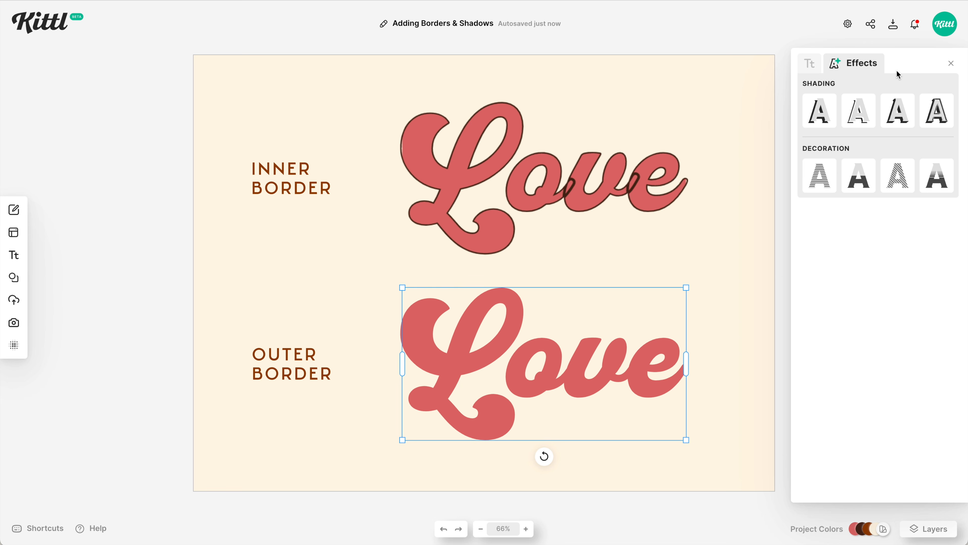
left_click(892, 120)
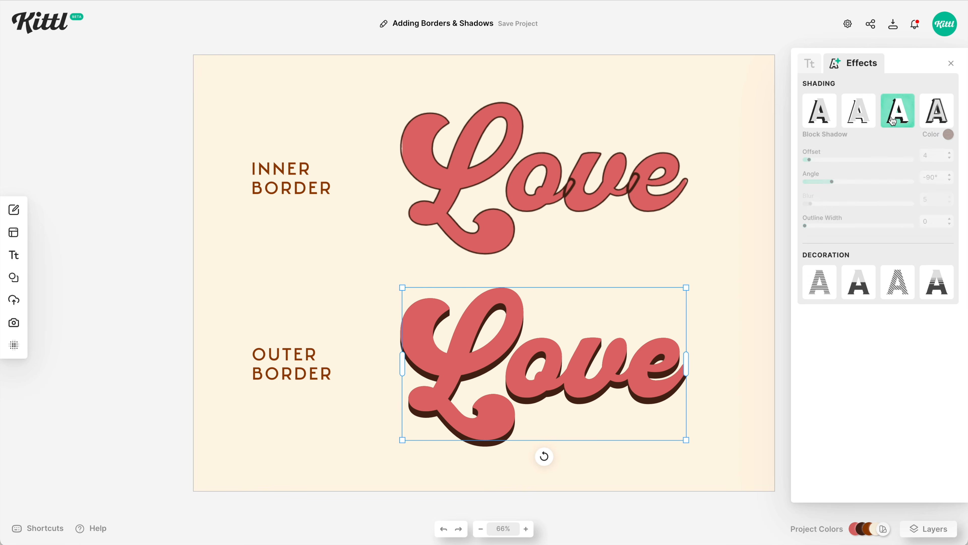
left_click_drag(806, 236, 813, 236)
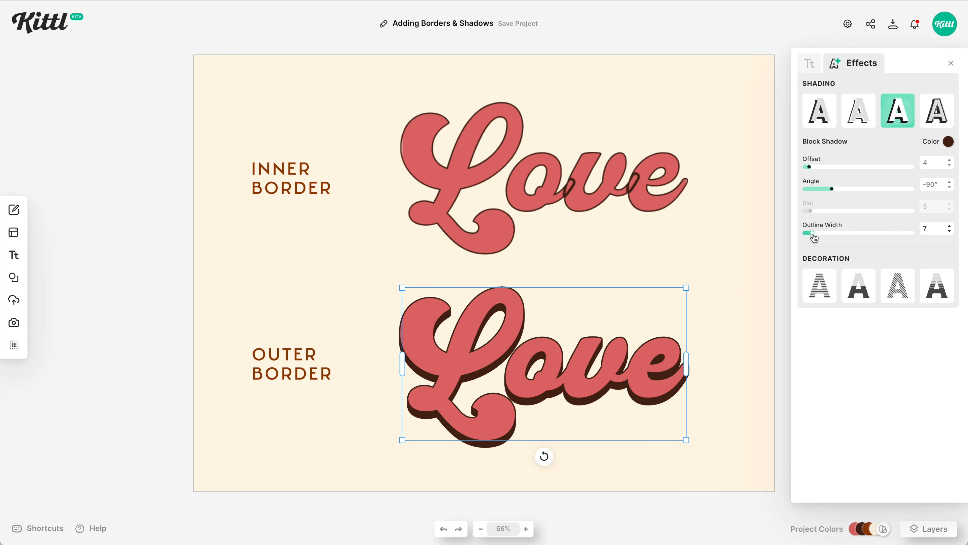
left_click_drag(812, 233, 818, 233)
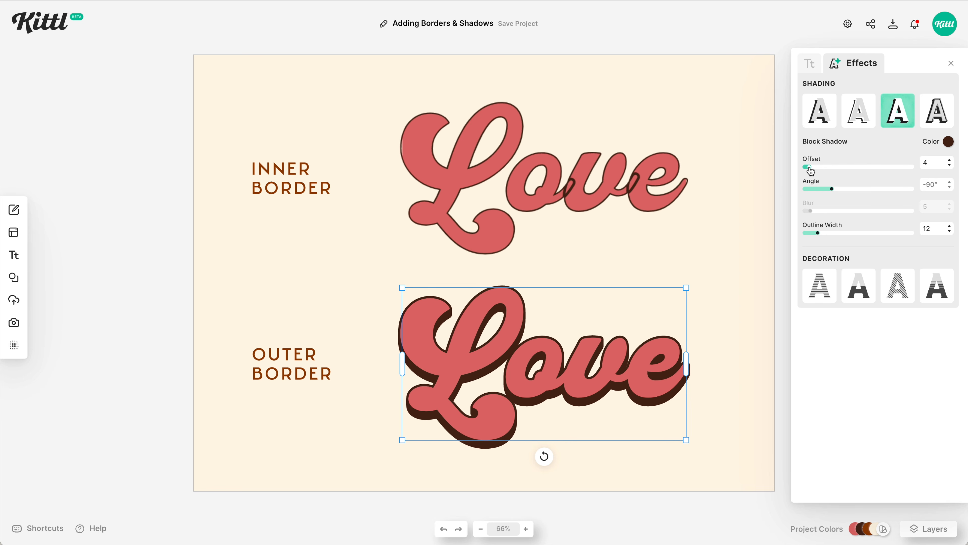
left_click_drag(809, 170, 802, 172)
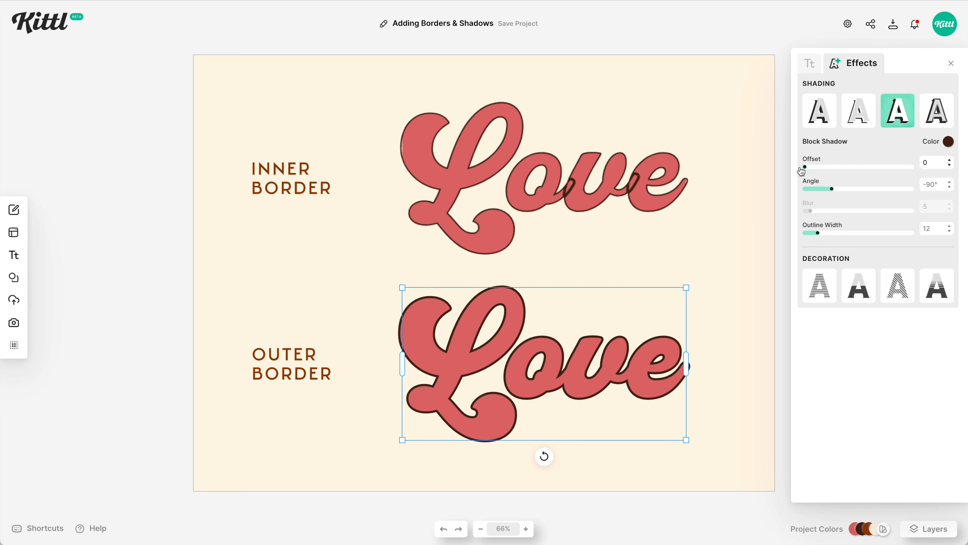
left_click(721, 415)
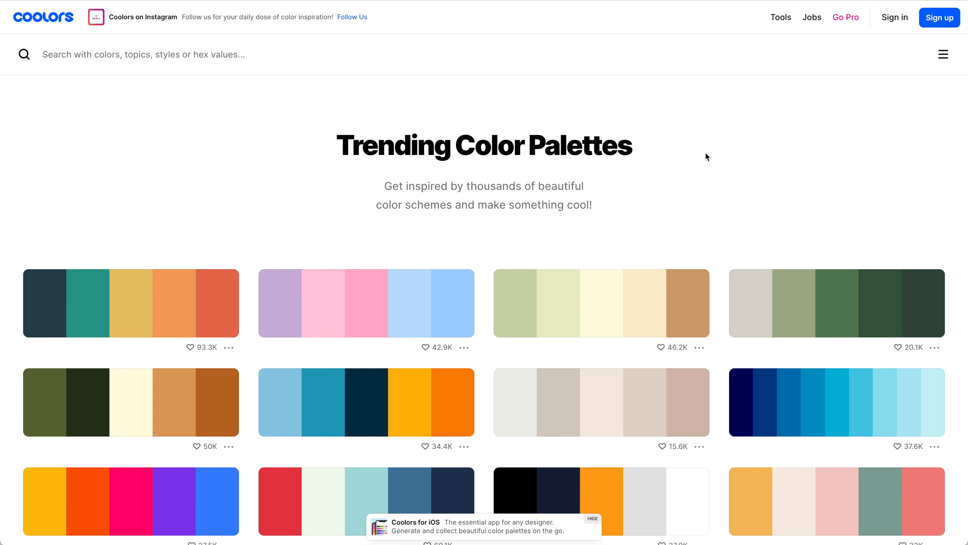
- Browse the trending color palettes on Coolors and pick the coral color F08080
scroll(741, 203, "down", 3)
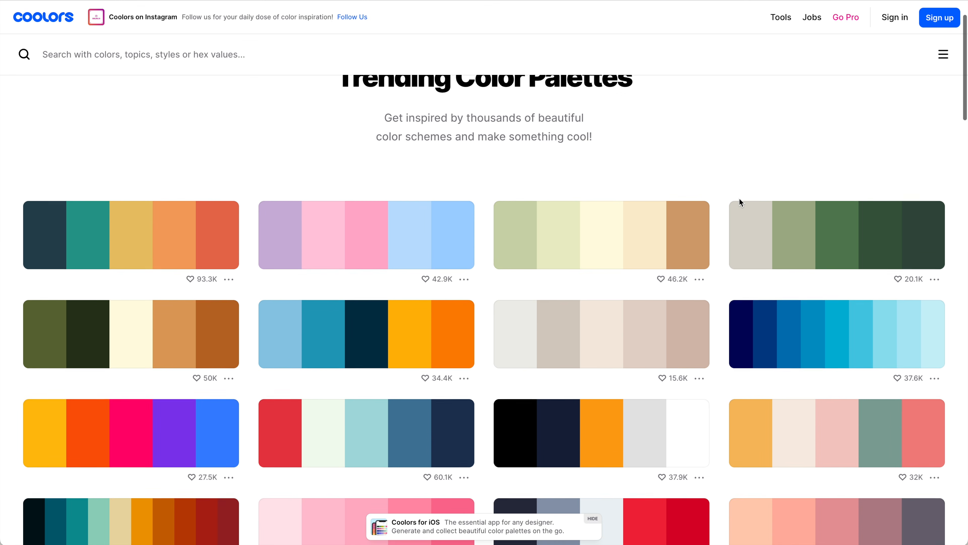
scroll(740, 204, "down", 4)
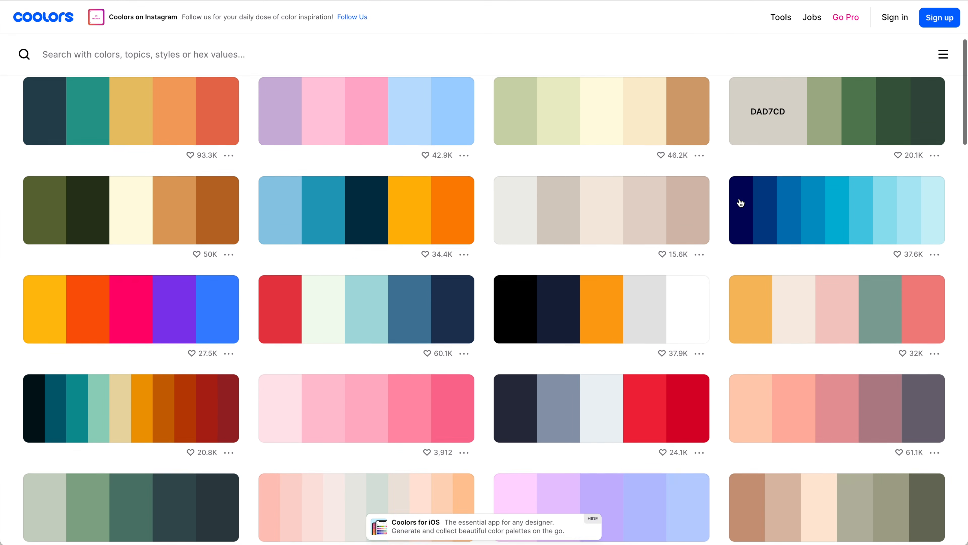
scroll(720, 236, "down", 8)
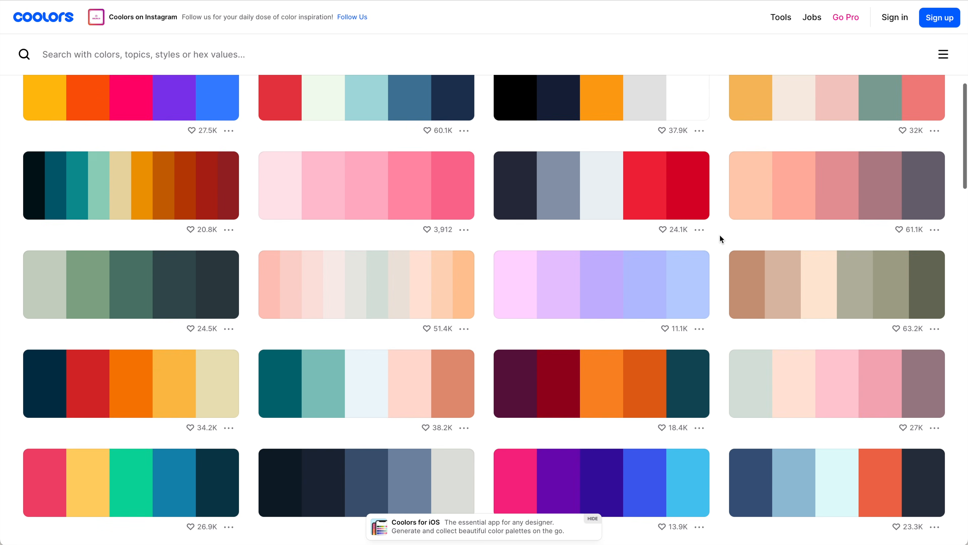
scroll(720, 239, "down", 8)
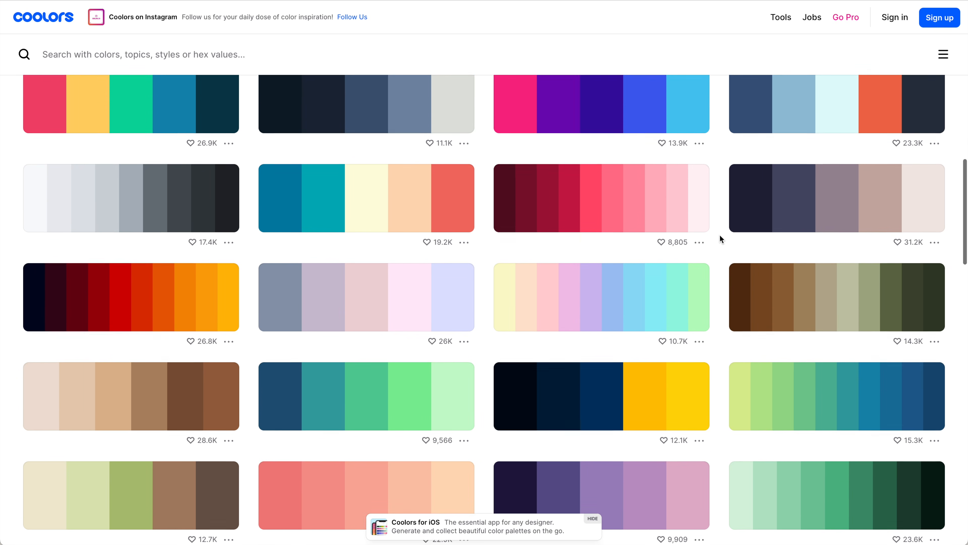
scroll(720, 239, "down", 4)
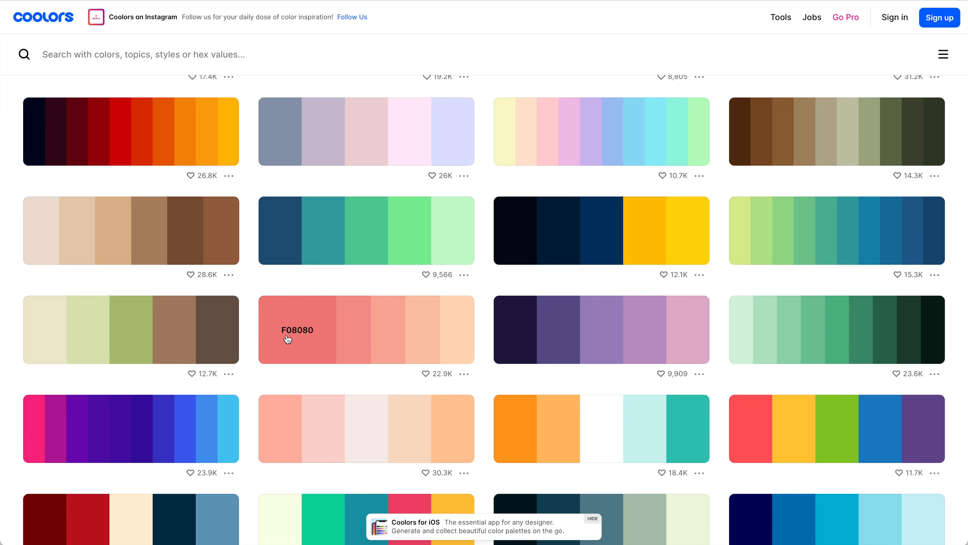
left_click(308, 337)
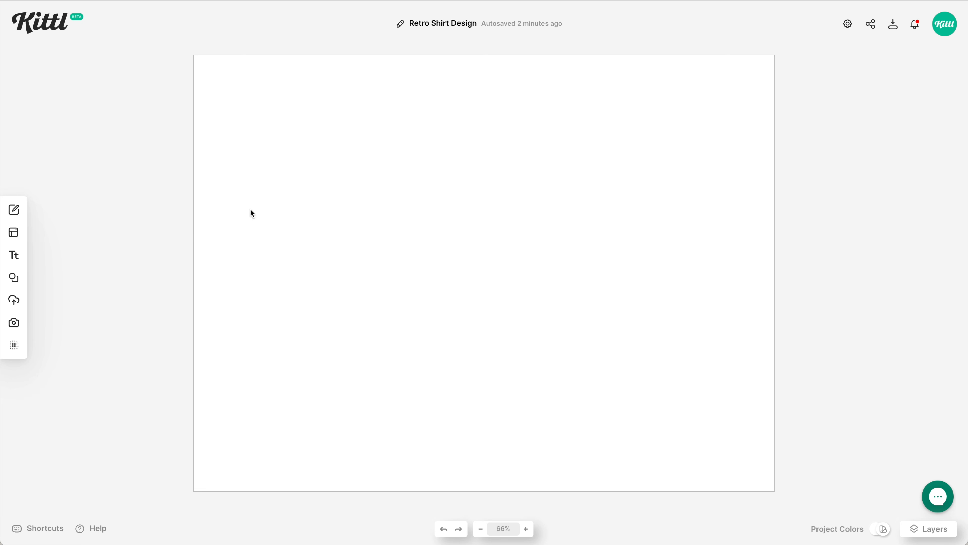
- In the Retro Shirt Design project in Kittl, add a basic circle, move it to the canvas's left side and shrink it
left_click(13, 277)
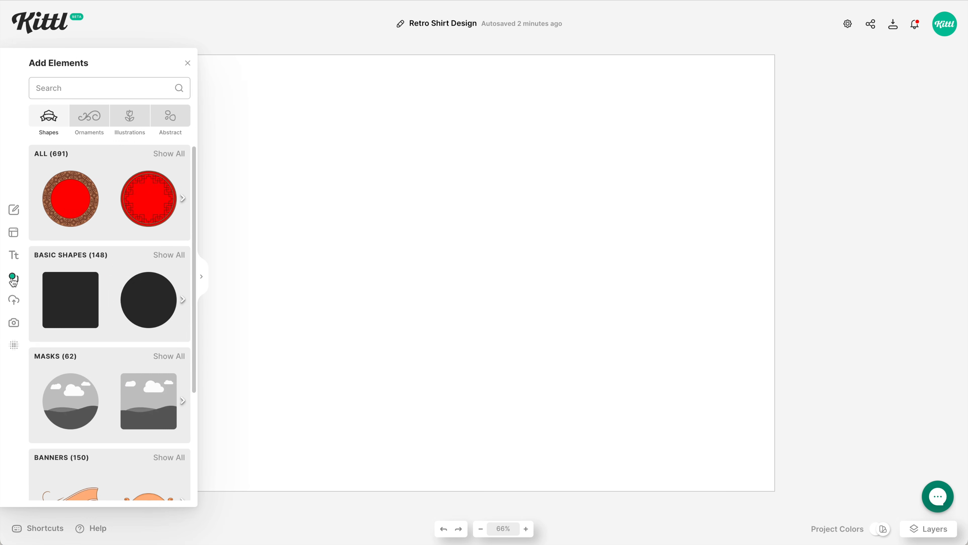
left_click(151, 302)
left_click_drag(441, 281, 318, 285)
left_click_drag(386, 198, 346, 227)
- Fill the circle with the coral color F08080 and place a duplicate of it directly to its right
left_click(807, 98)
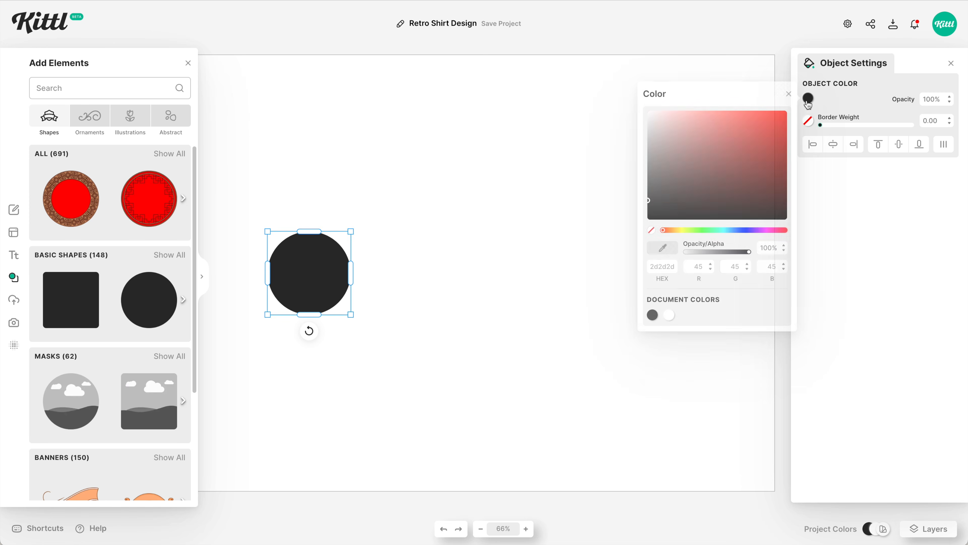
left_click(660, 269)
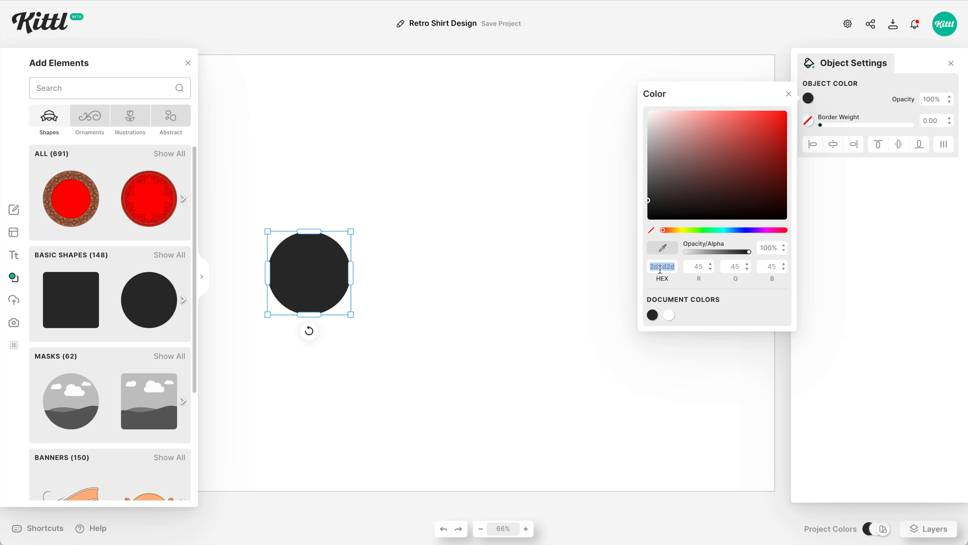
type("f08080")
key("Tab")
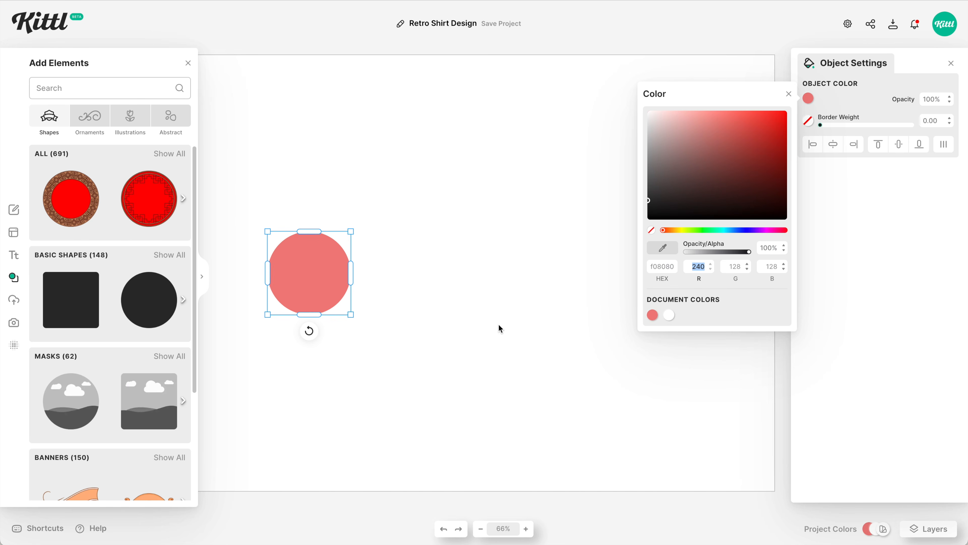
left_click(494, 324)
left_click_drag(321, 284, 398, 285)
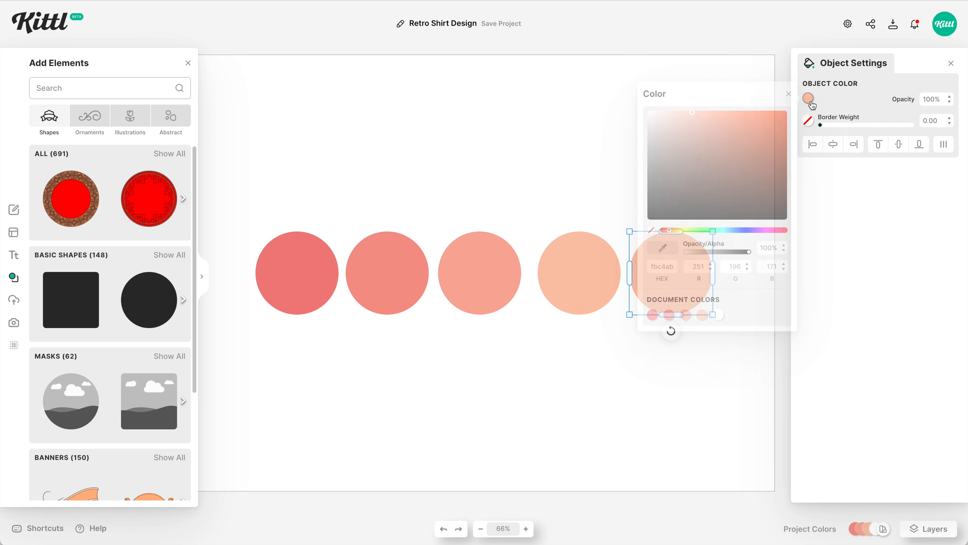
- Rotate the row of five palette circles 90 degrees counterclockwise and park it off the canvas, beside its right edge
left_click(562, 169)
scroll(562, 169, "down", 5)
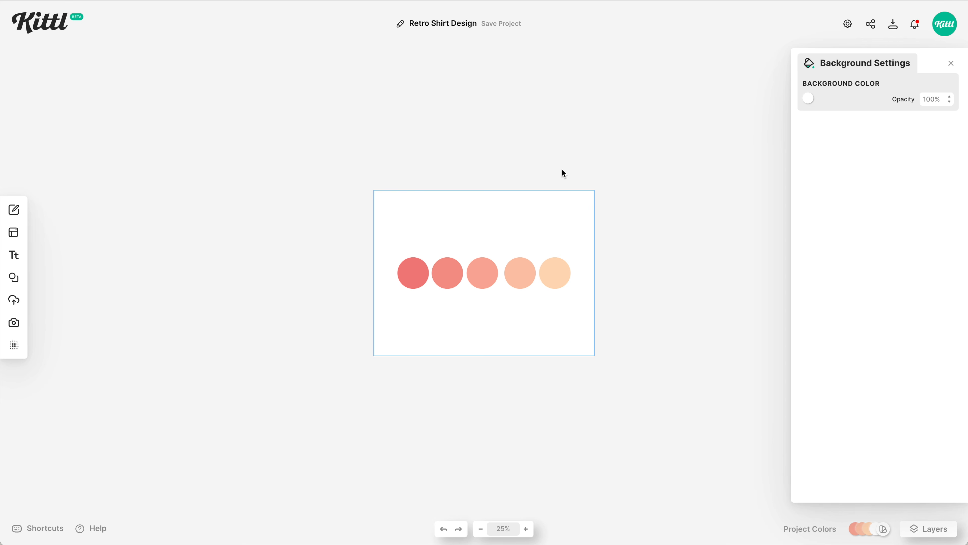
left_click_drag(602, 244, 393, 296)
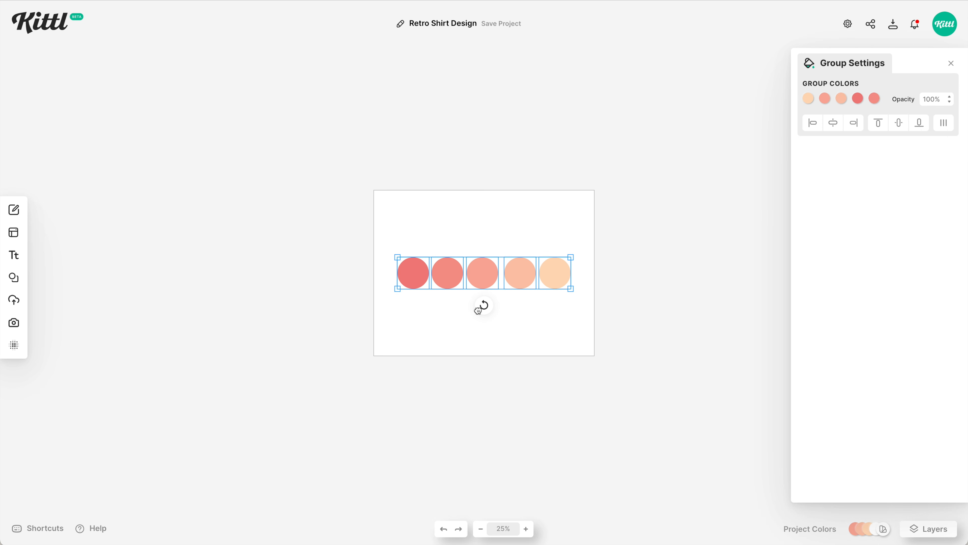
left_click_drag(482, 304, 550, 291)
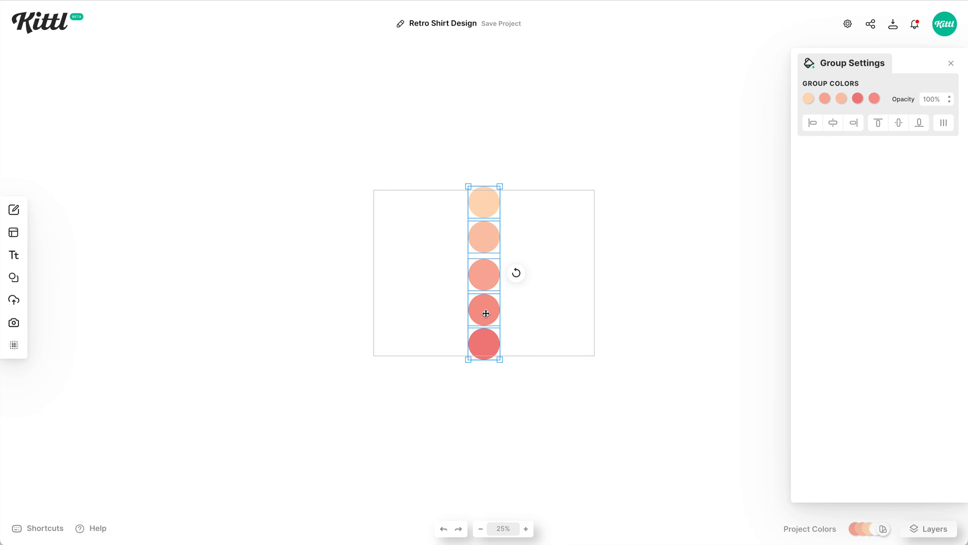
left_click_drag(487, 313, 640, 299)
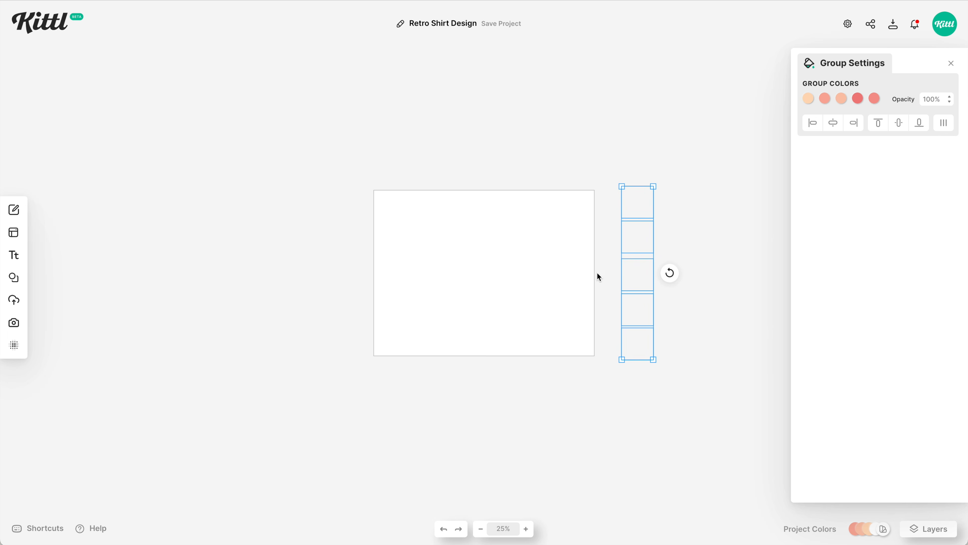
left_click(564, 306)
key("shift+1")
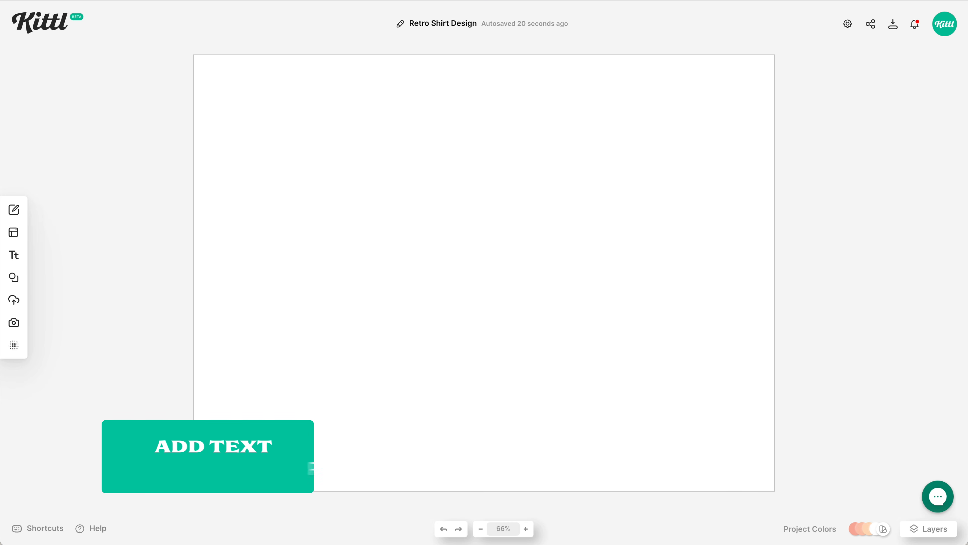
- Add a headline text to the canvas and set its typeface to Sunny Drop
key("t")
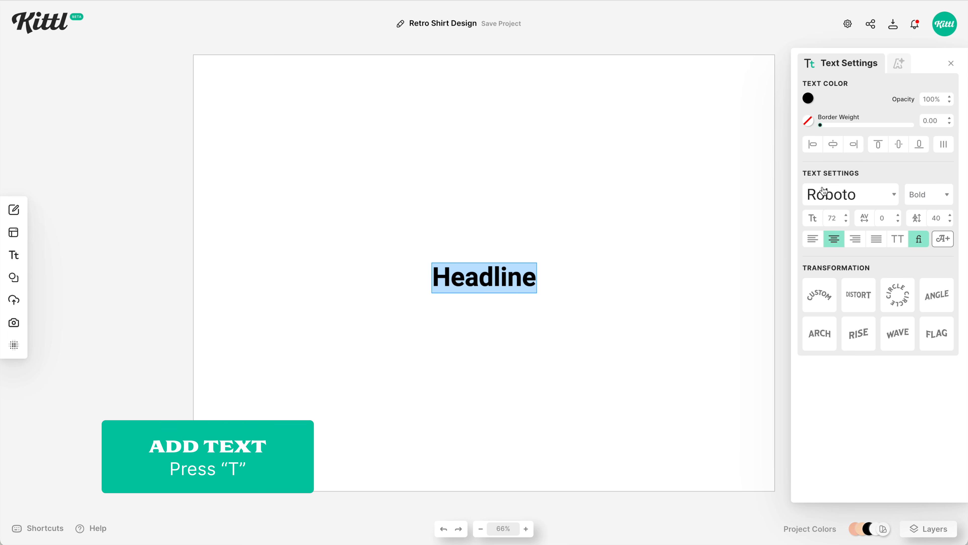
left_click(825, 194)
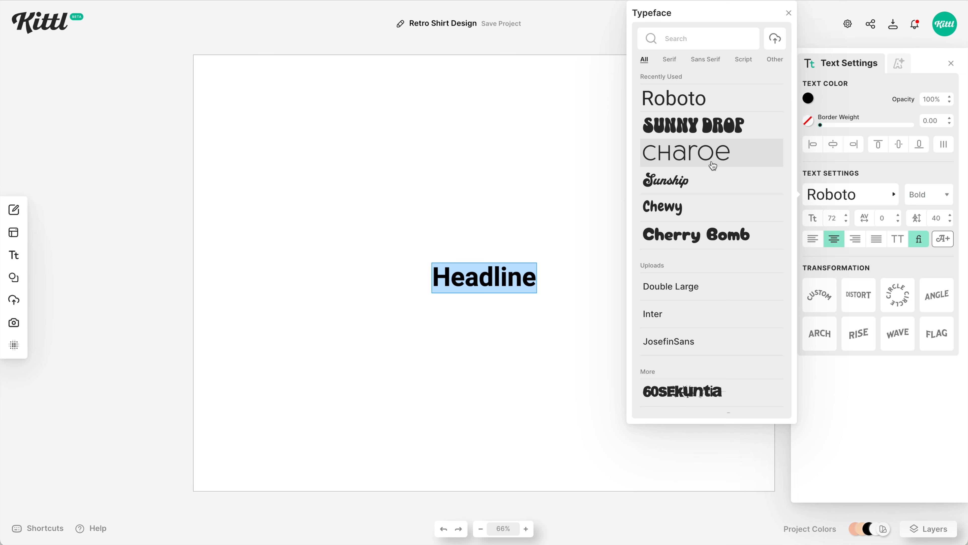
left_click(734, 131)
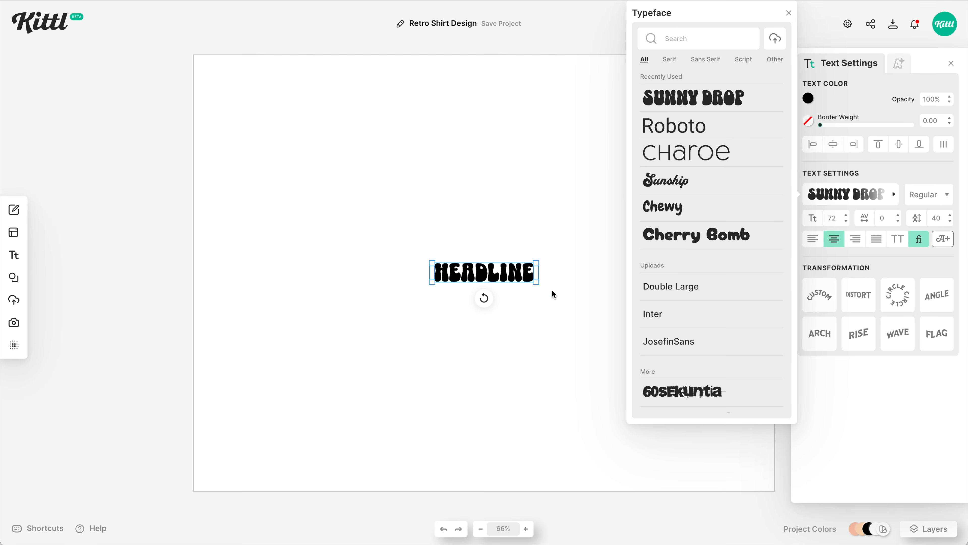
- Enlarge the headline to about size 218 above the canvas center and reword it as ALL YOU NEED on a single line
left_click_drag(537, 282, 613, 329)
left_click_drag(641, 275, 610, 213)
double_click(611, 212)
type("ALL YOU NEED")
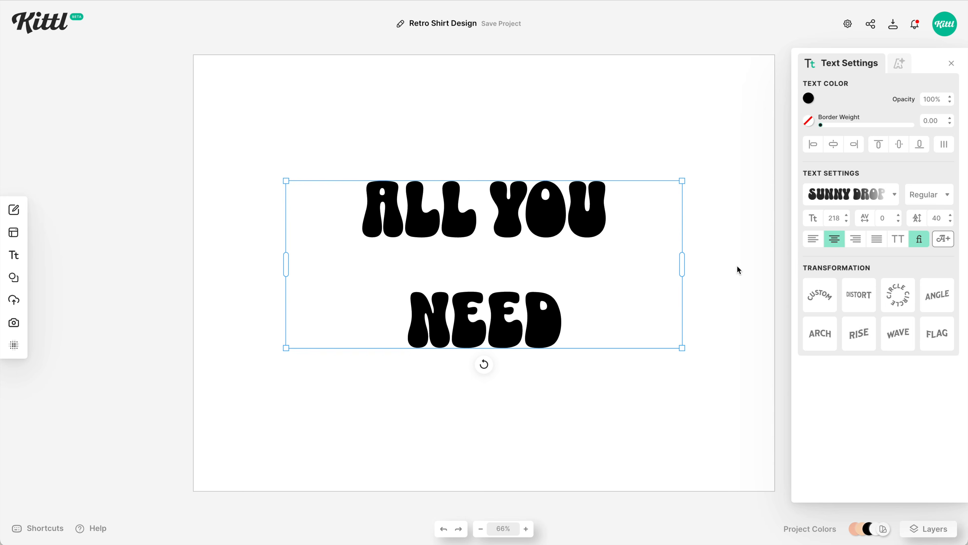
double_click(682, 263)
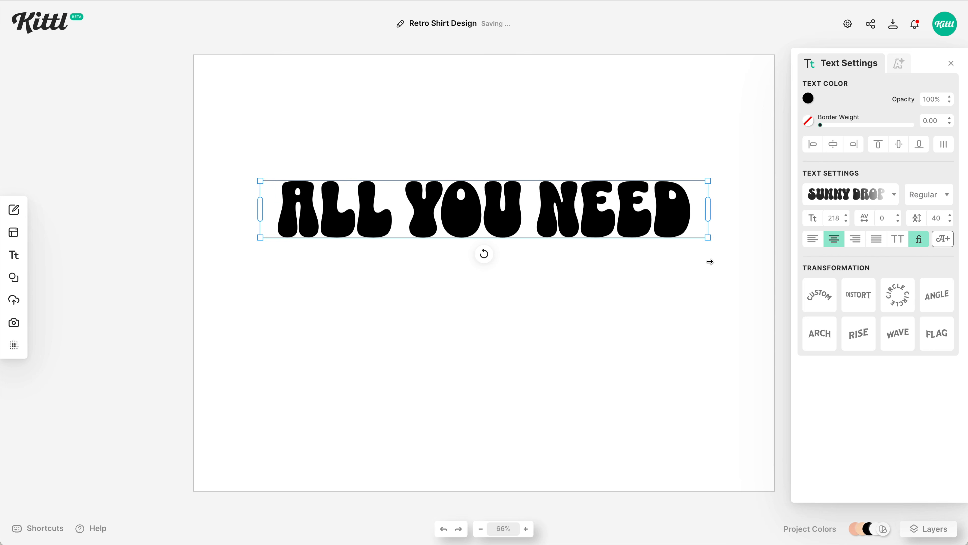
- Duplicate the ALL YOU NEED text directly below itself and change the copy to IS LOVE
left_click_drag(675, 225, 665, 293)
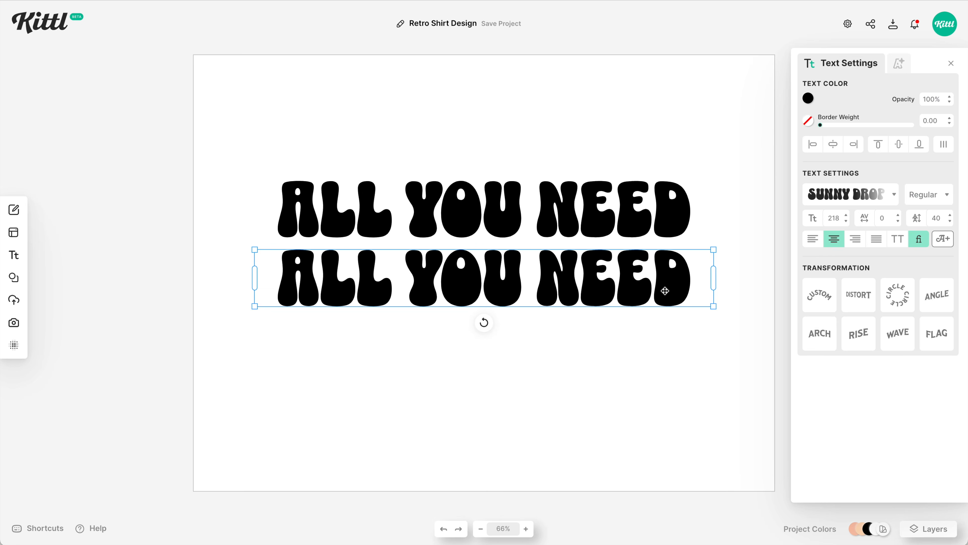
double_click(665, 291)
type("IS")
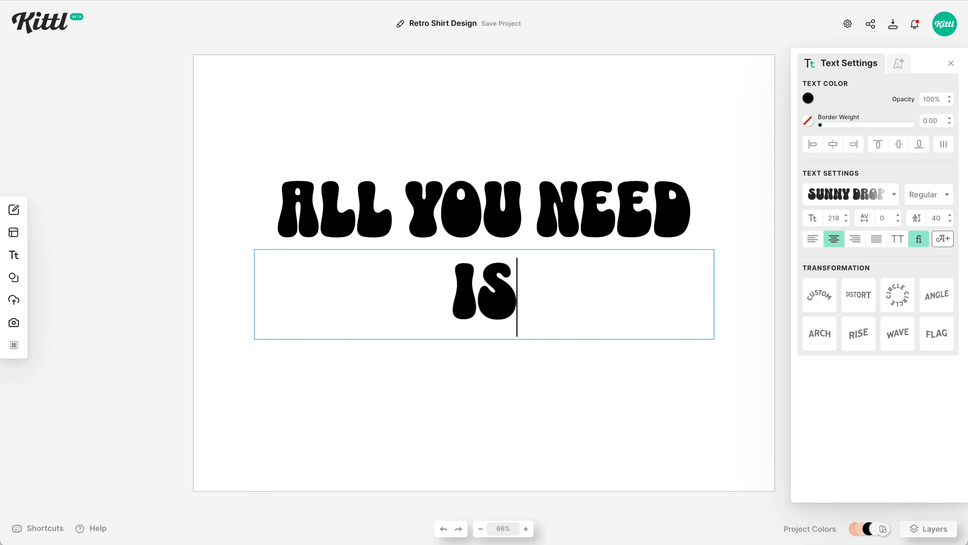
type(" LOVE")
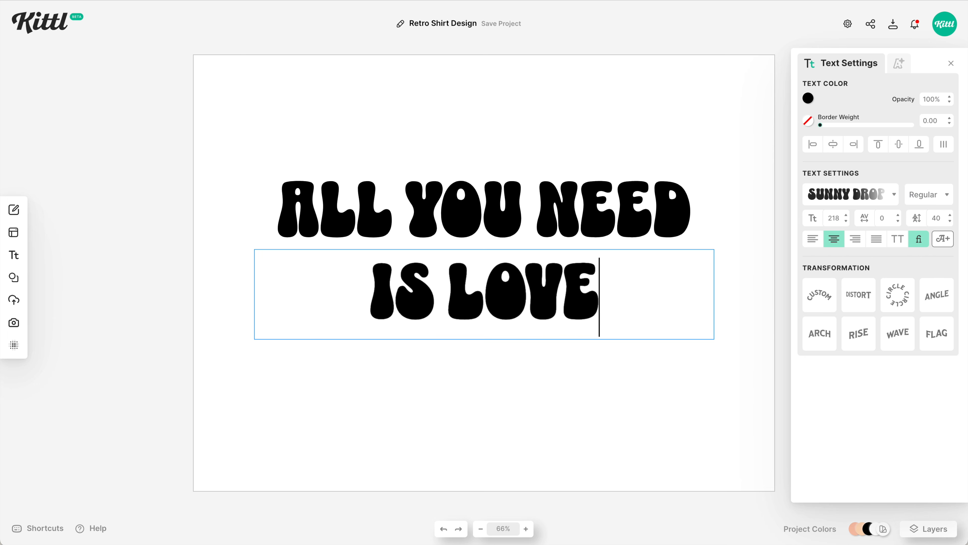
key("Escape")
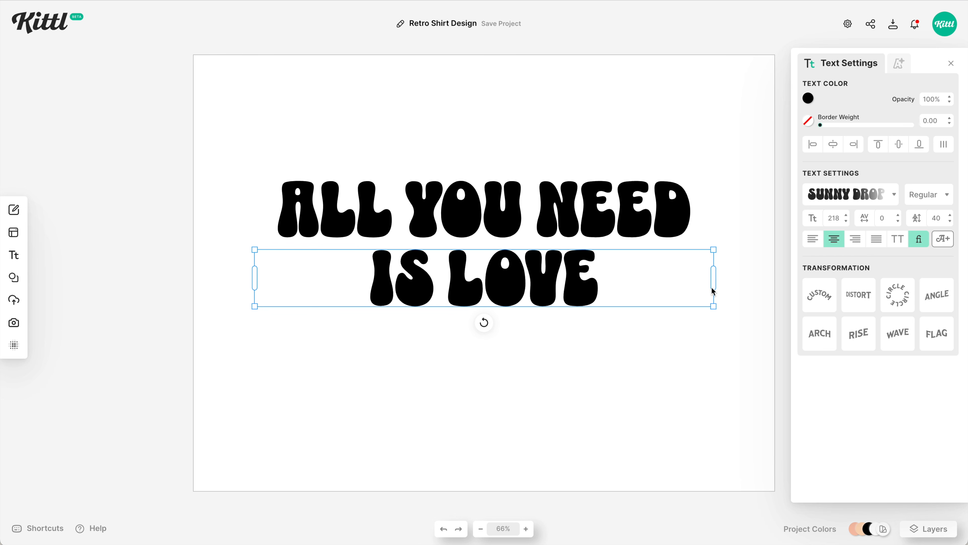
- Enlarge the IS LOVE text to about size 392 so it matches the width of ALL YOU NEED, keeping it just below
left_click_drag(714, 286, 700, 339)
left_click_drag(658, 286, 657, 308)
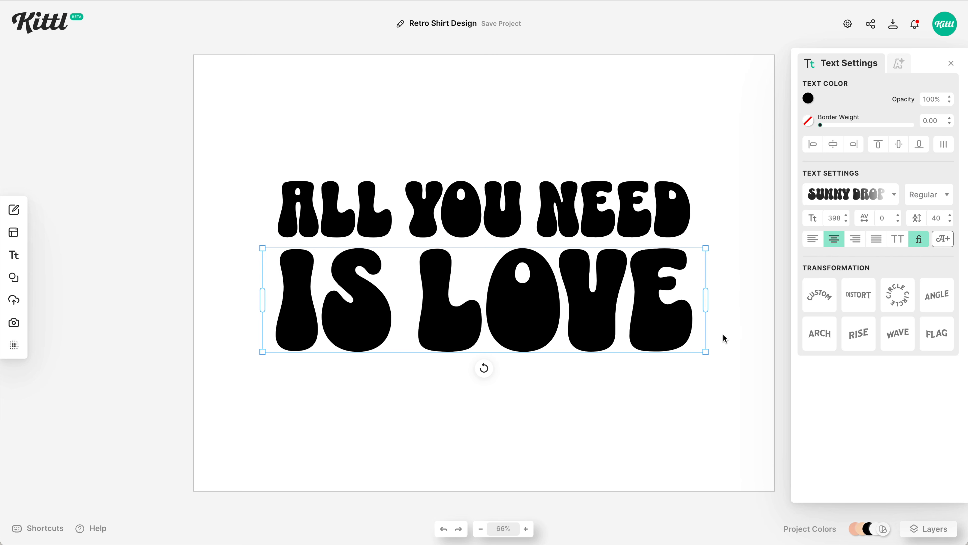
left_click_drag(707, 354, 704, 353)
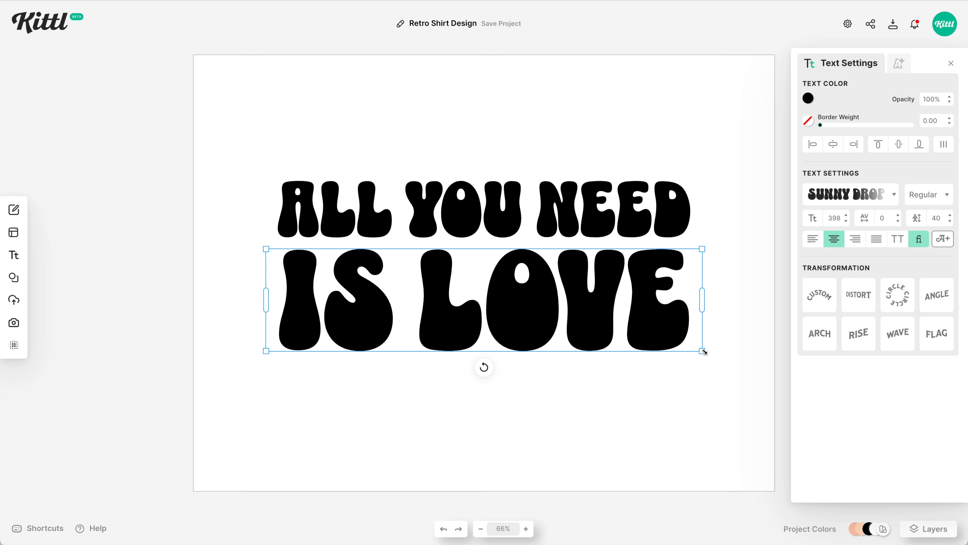
left_click(684, 421)
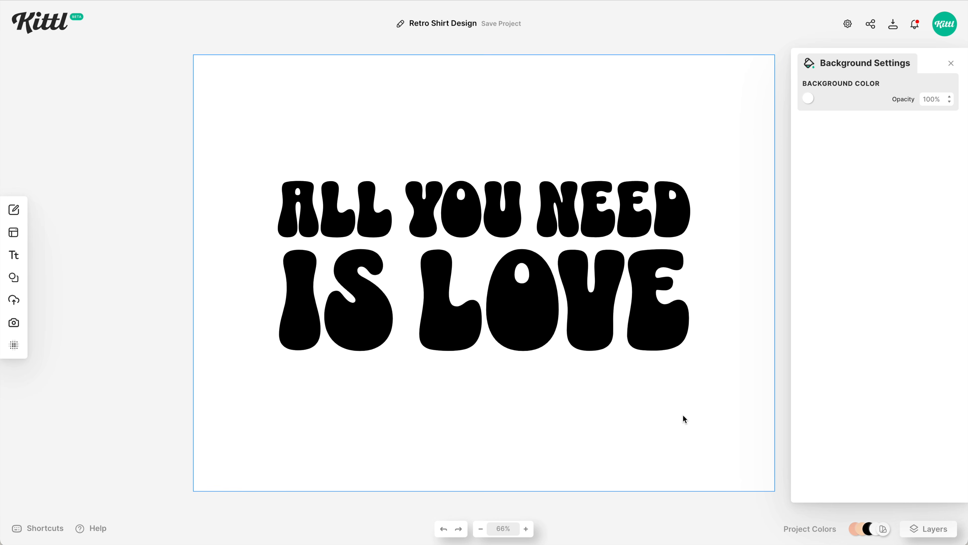
- Duplicate the ALL YOU NEED text below IS LOVE and change the copy to AND COFFEE
left_click(675, 223)
left_click_drag(676, 224, 675, 407)
double_click(675, 408)
type("AND COFFEE")
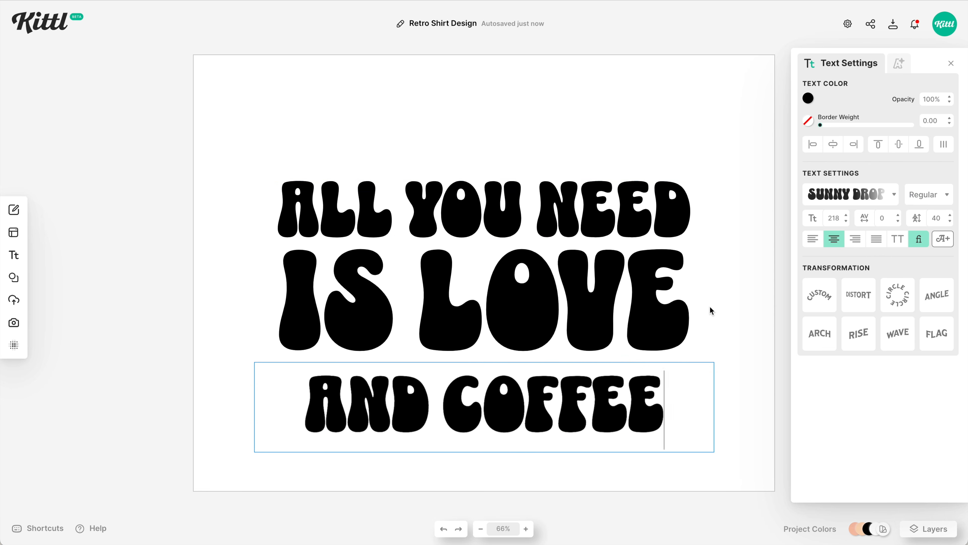
key("Escape")
- Shrink the AND COFFEE text to about size 100, centered under IS LOVE, and set its letter spacing to 40
left_click_drag(714, 420, 600, 383)
left_click(888, 220)
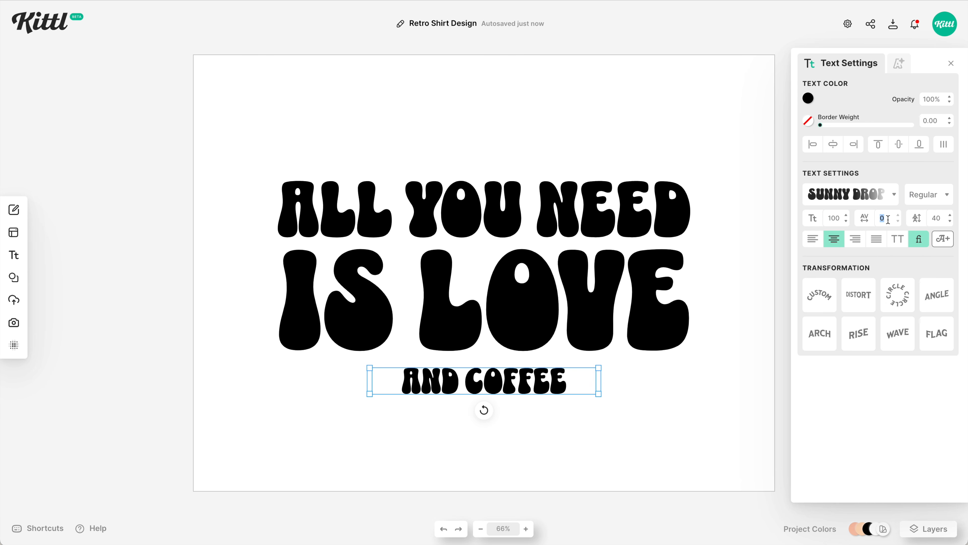
type("20")
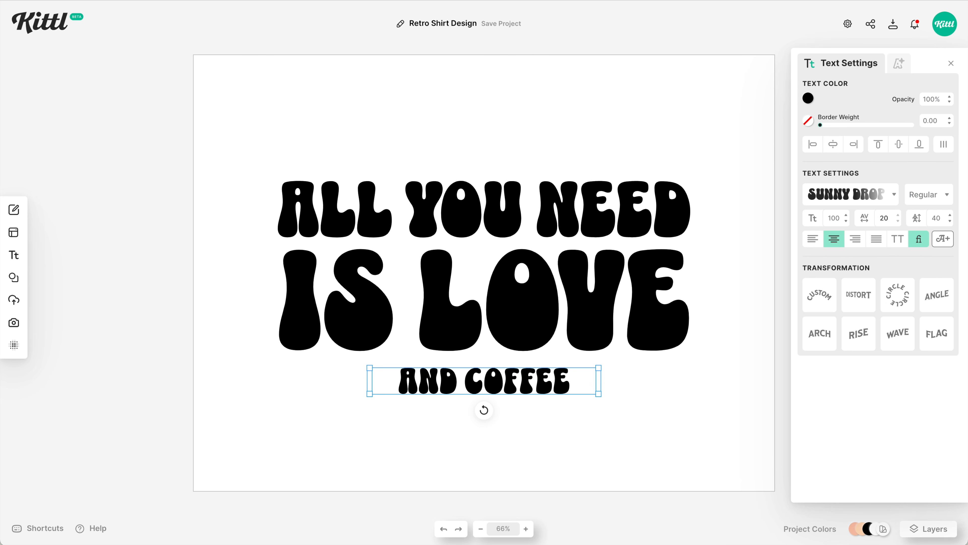
key("BackSpace")
key("BackSpace")
type("40")
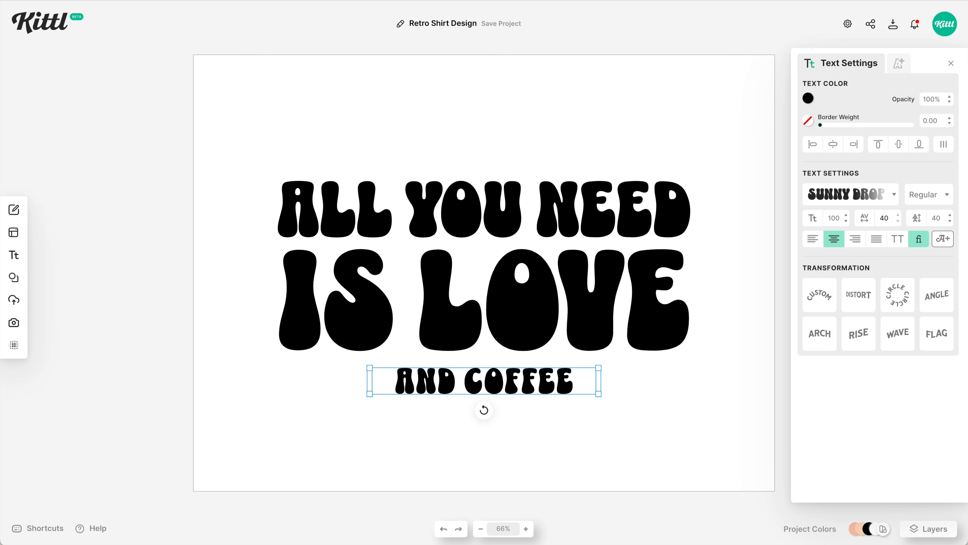
left_click(670, 476)
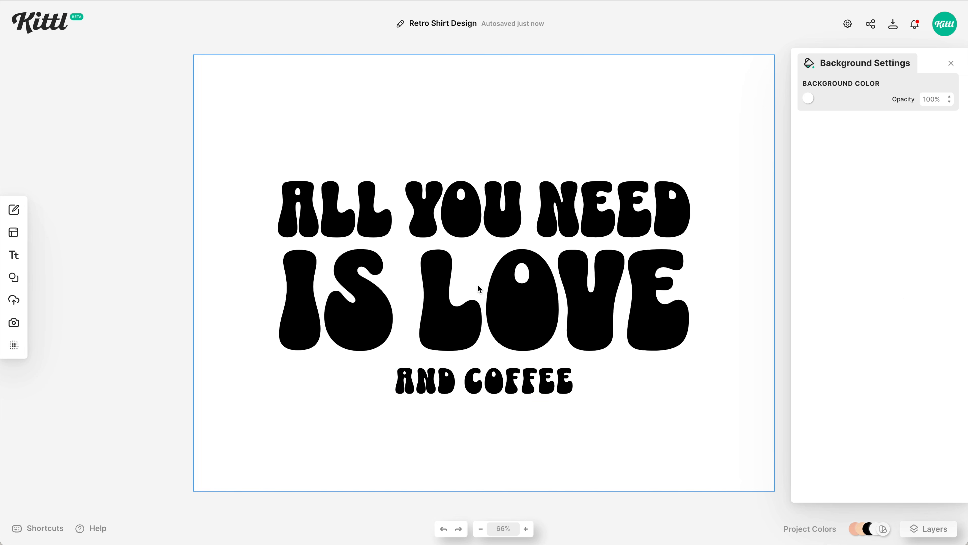
- Apply the Distort transformation to ALL YOU NEED and bend its lower edge into a wave dipping left and rising right
left_click(502, 213)
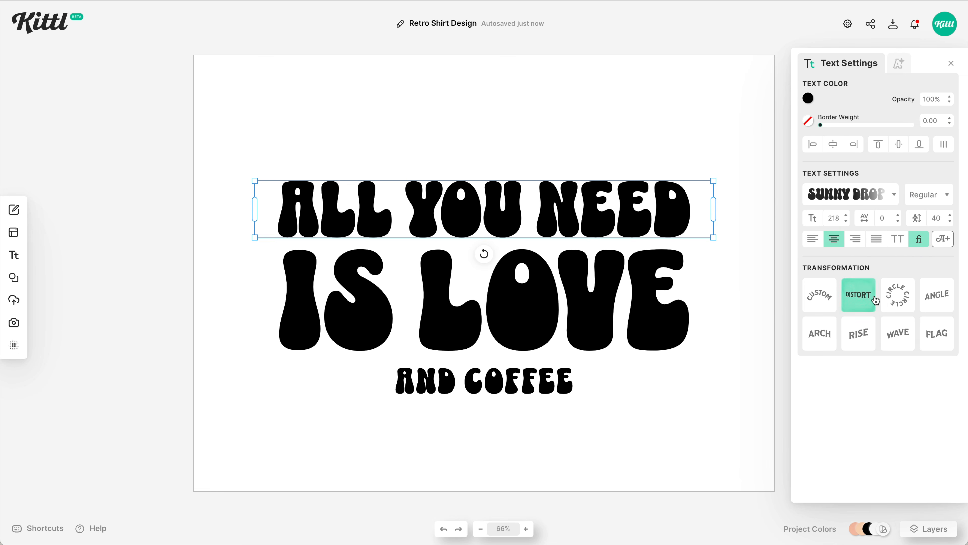
left_click(863, 297)
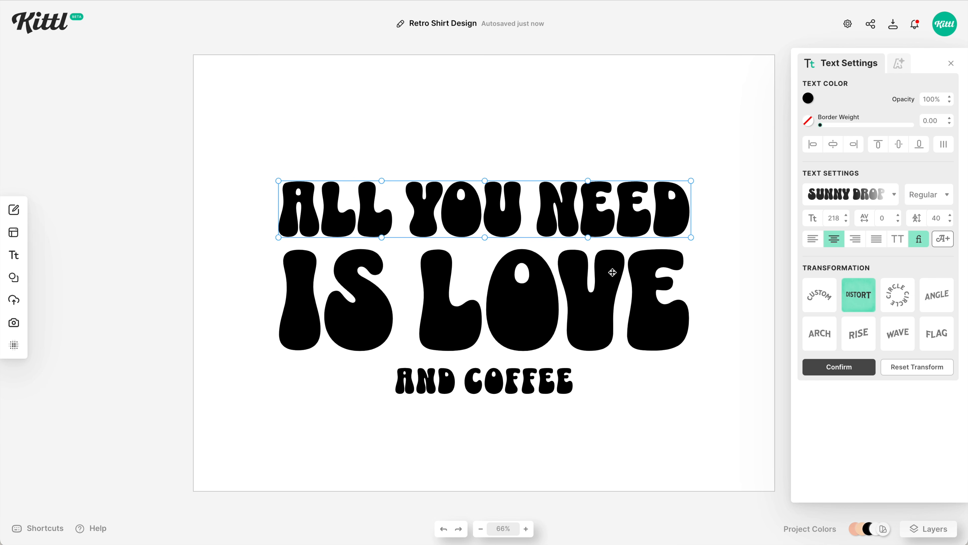
scroll(500, 265, "up", 5)
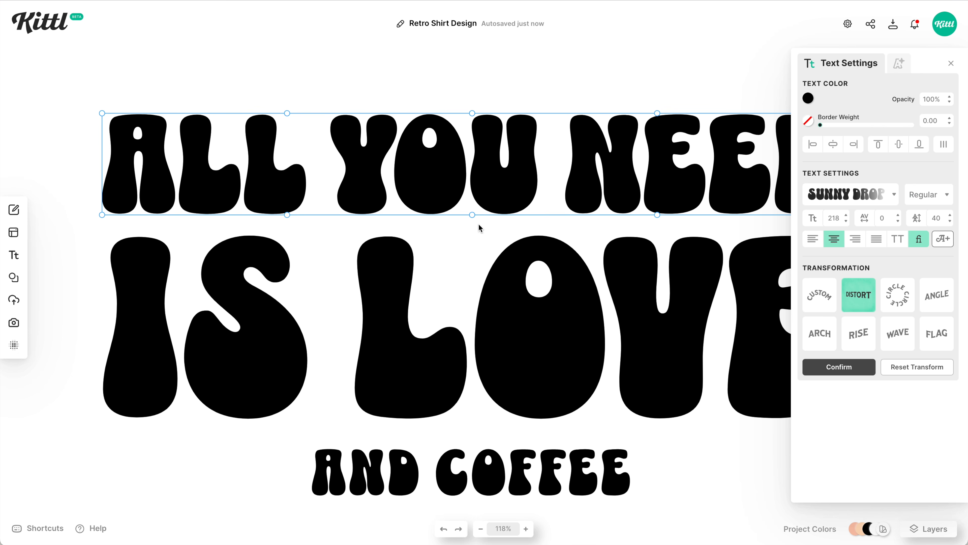
scroll(479, 219, "right", 1)
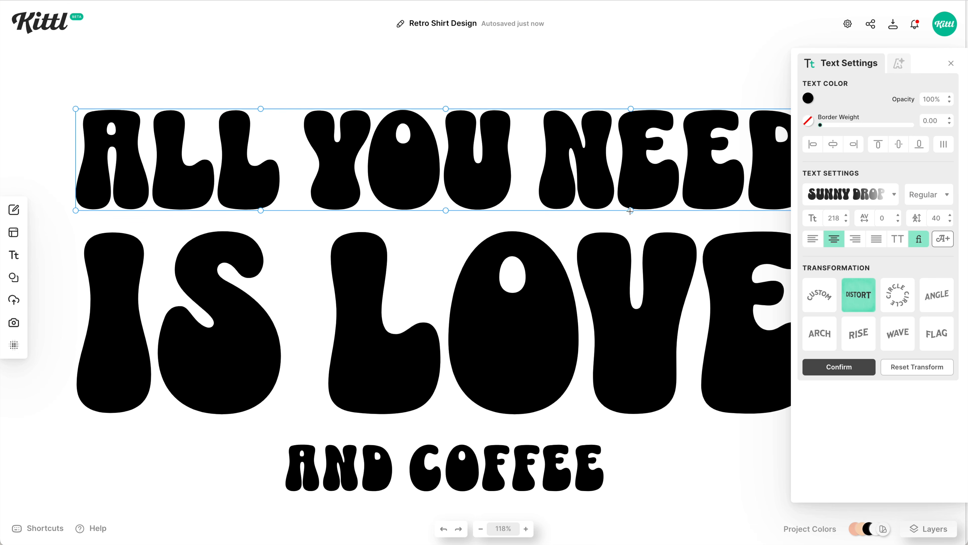
left_click_drag(631, 210, 614, 143)
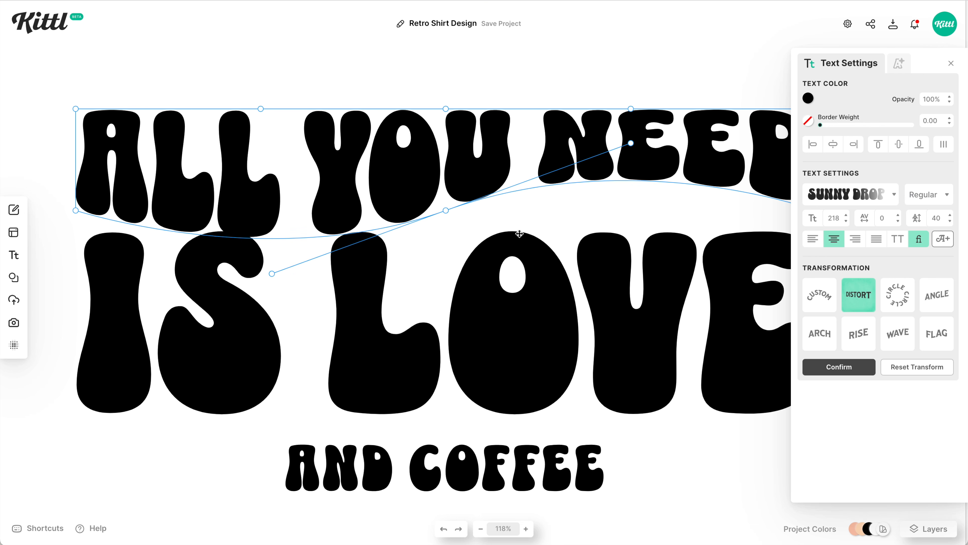
- Apply the Distort transformation to IS LOVE and bend its upper edge into a wave that follows the line above
left_click(551, 289)
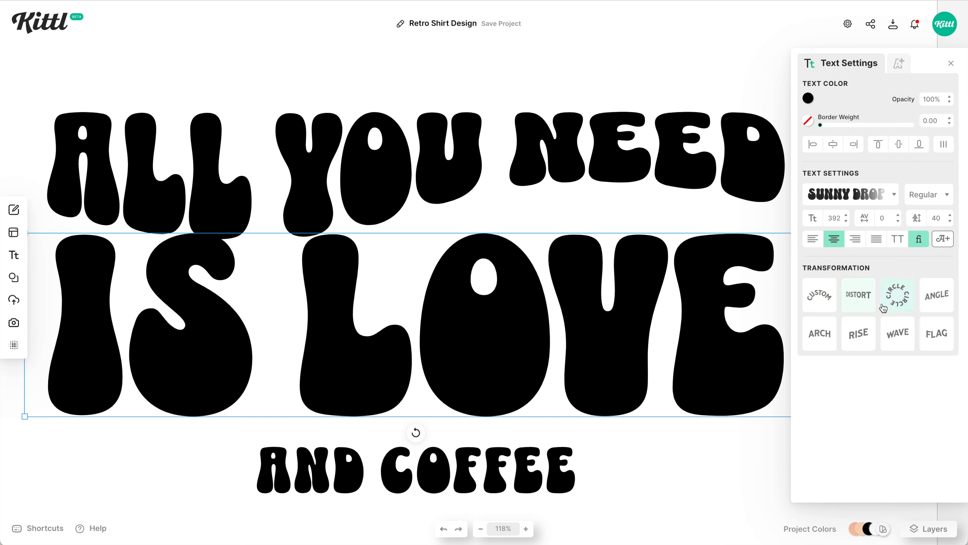
left_click(858, 295)
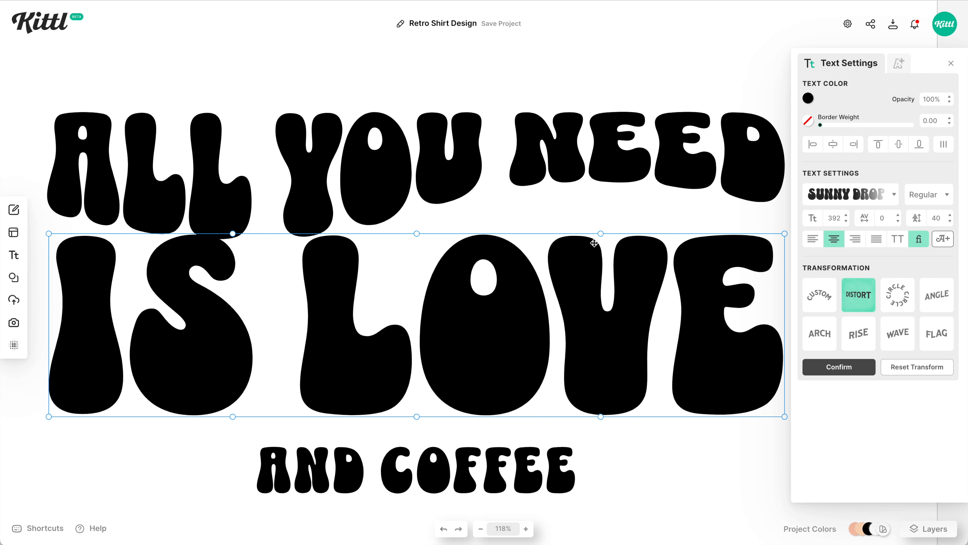
left_click_drag(601, 234, 584, 169)
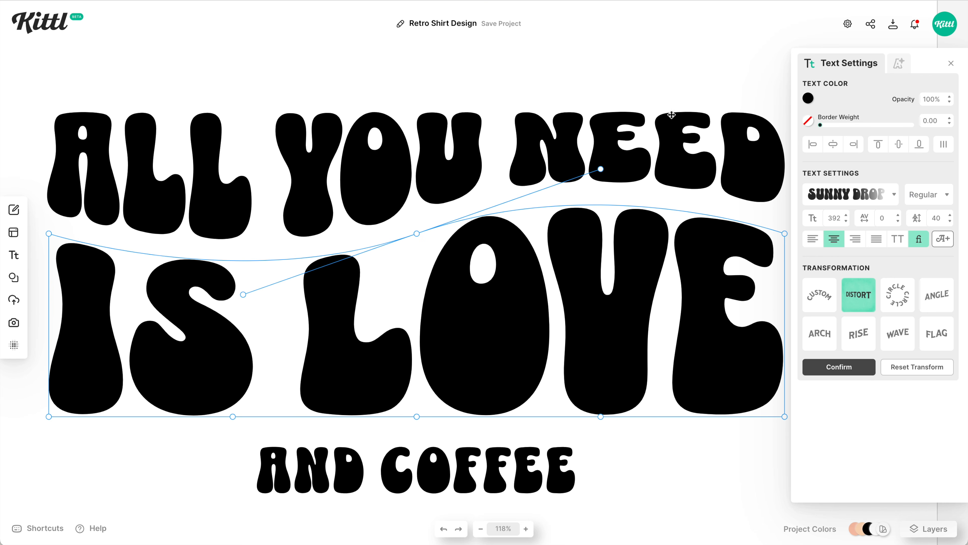
left_click(677, 103)
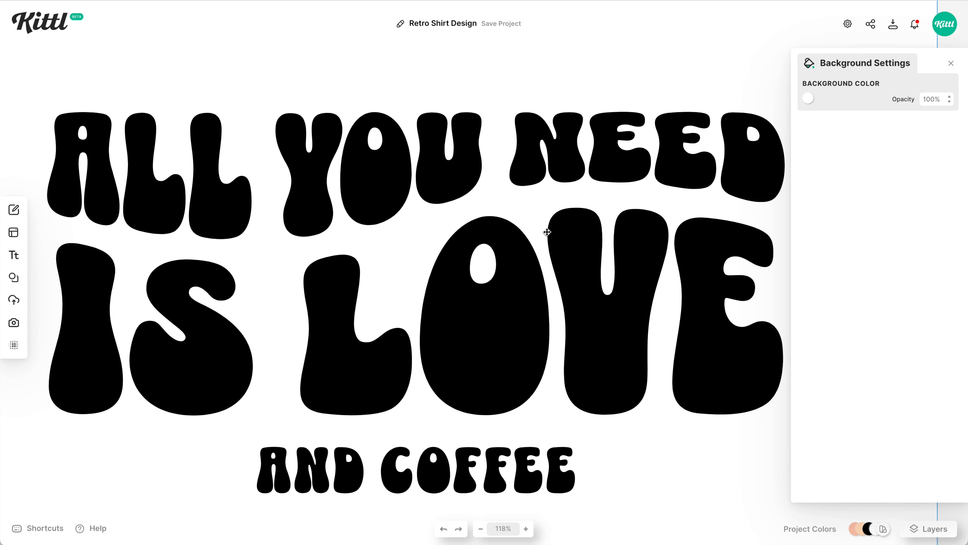
- Color ALL YOU NEED light peach #ffdab9 and apply a Block Shadow effect with an offset of 4
scroll(546, 231, "down", 3)
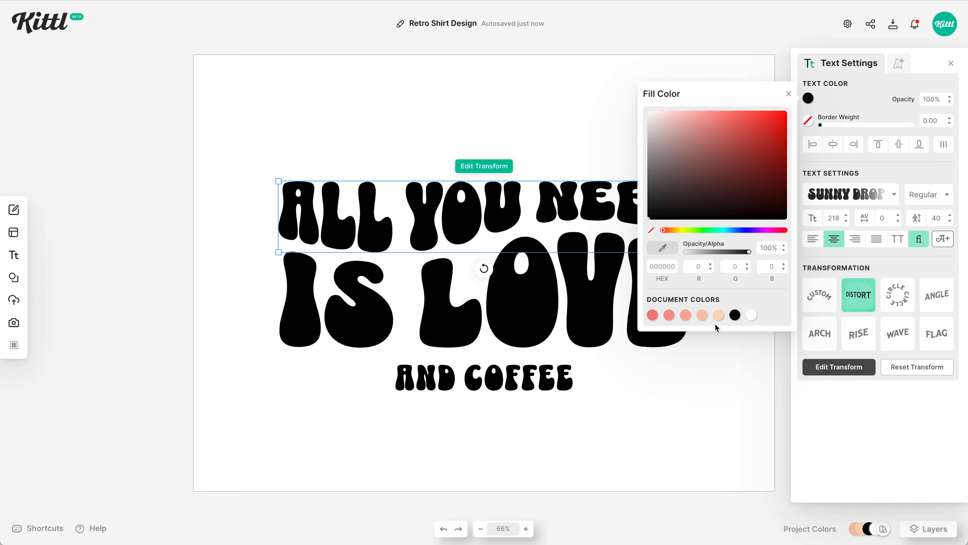
left_click(719, 315)
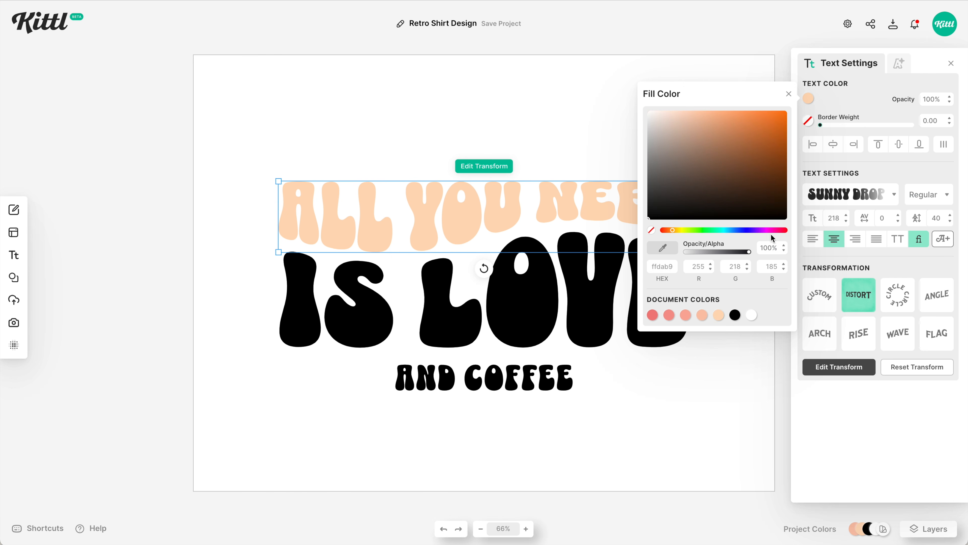
left_click(901, 73)
left_click(900, 73)
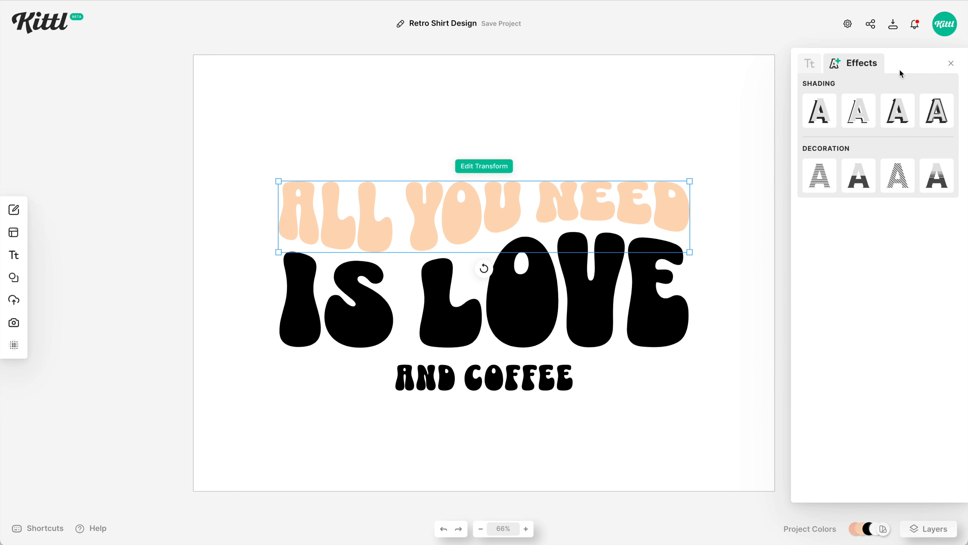
left_click(898, 114)
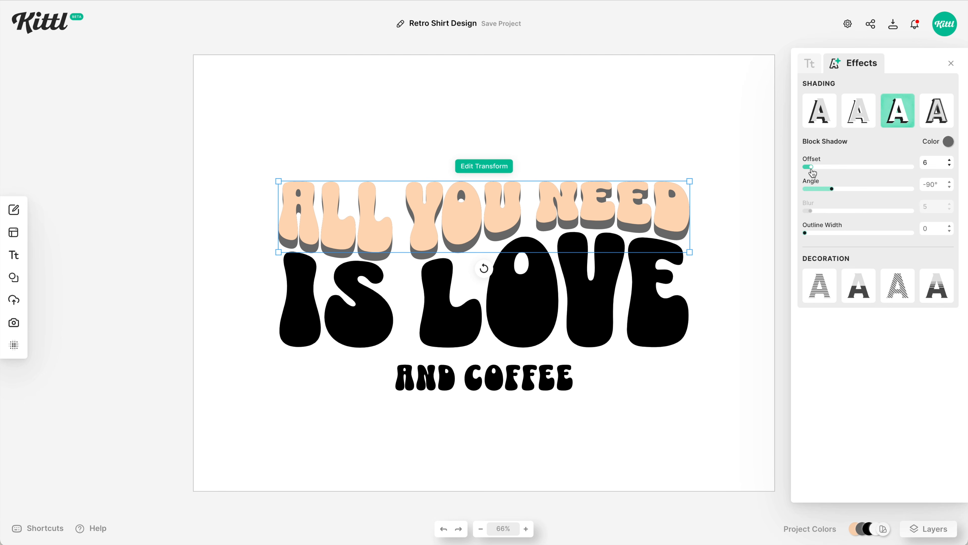
left_click_drag(811, 173, 809, 172)
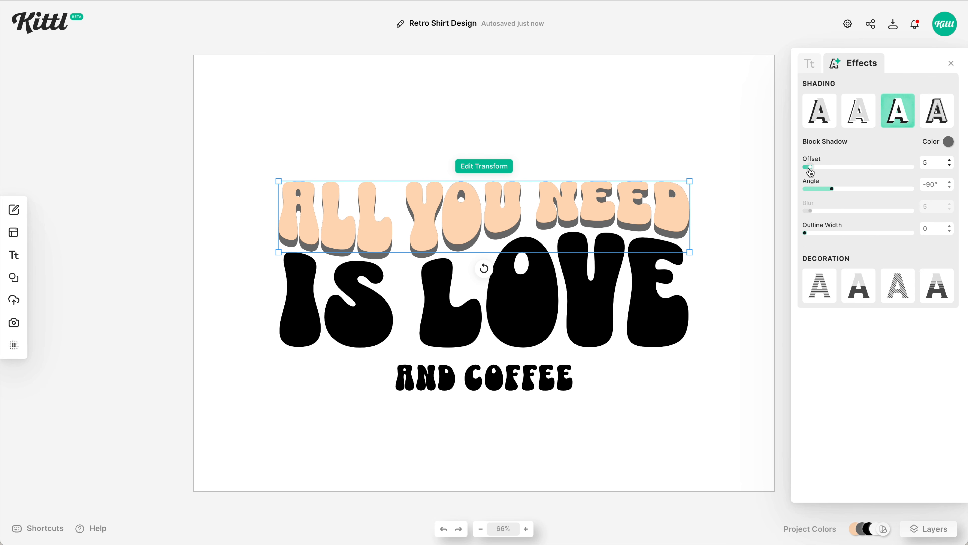
- Set the ALL YOU NEED block shadow color to dark brown #452216 and give it a thin outline
left_click(947, 141)
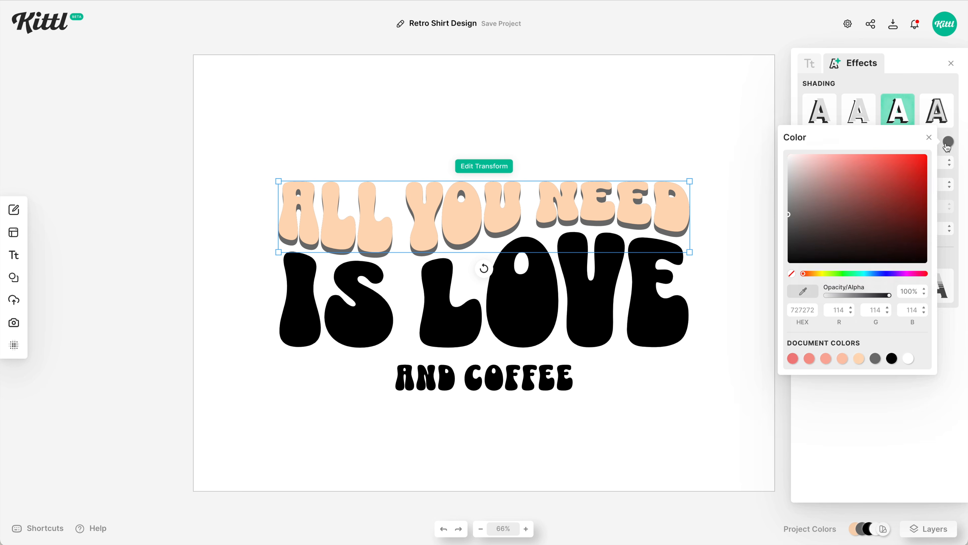
left_click_drag(805, 256, 865, 230)
left_click_drag(806, 277, 809, 277)
left_click(883, 235)
left_click(894, 91)
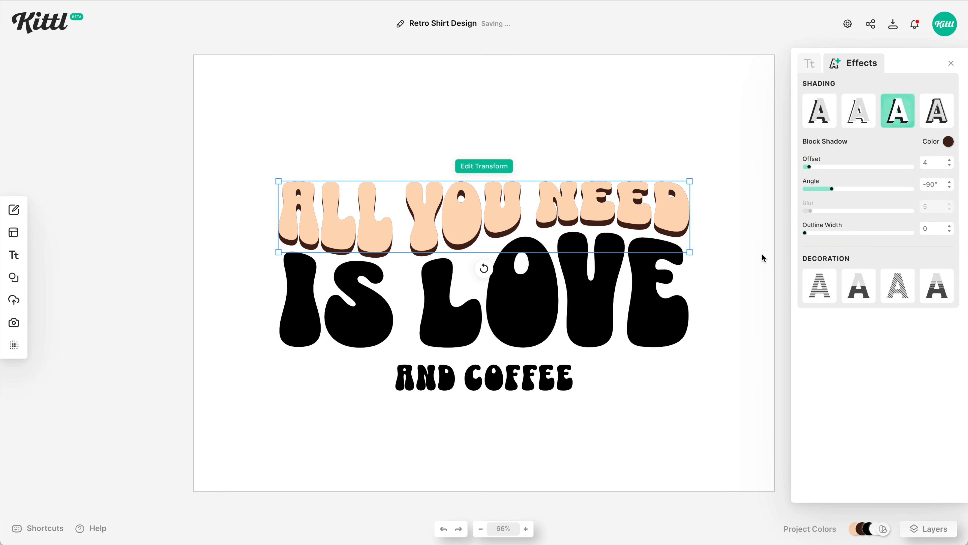
left_click_drag(804, 235, 814, 238)
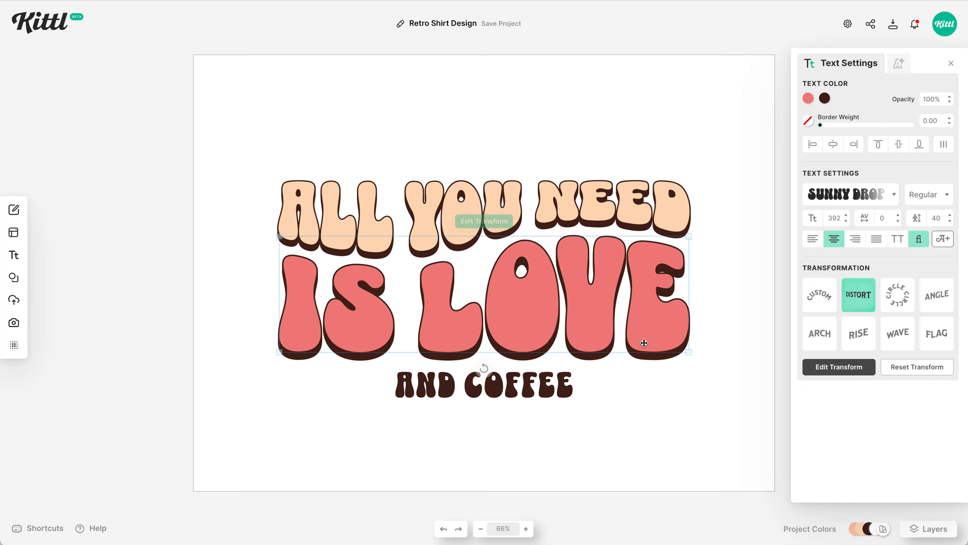
- Duplicate the IS LOVE text in place and show the layer list
left_click(633, 417)
left_click(655, 332)
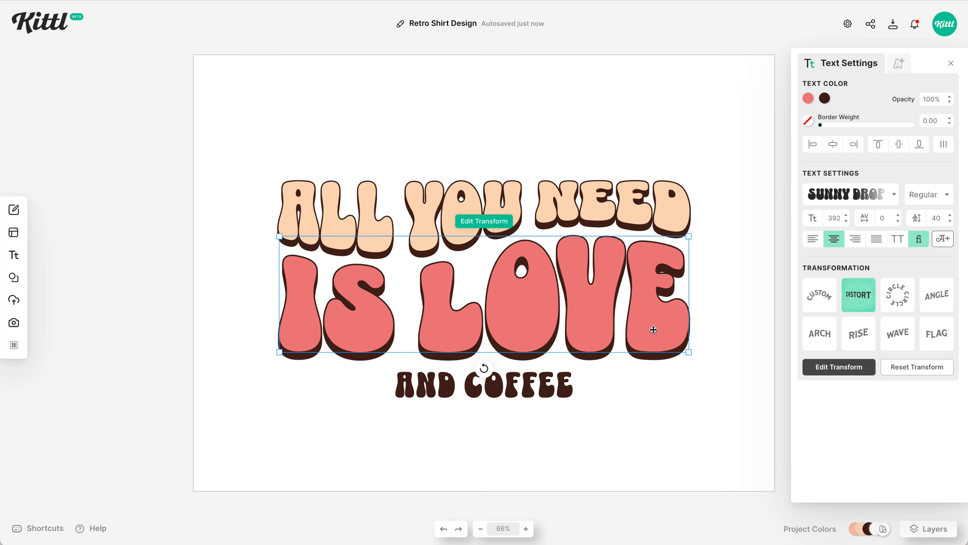
key("ctrl+v")
double_click(651, 319)
left_click(699, 334)
left_click(942, 531)
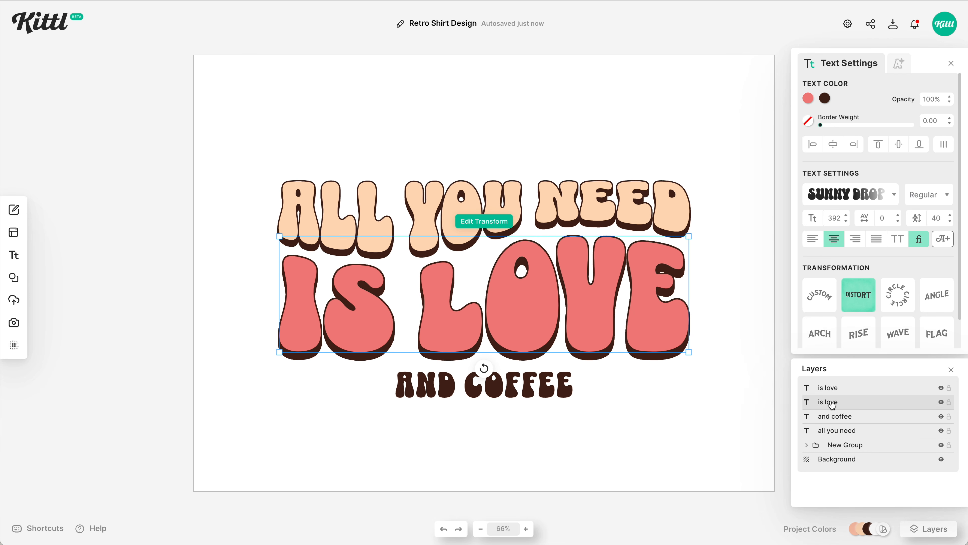
- Change the lower IS LOVE copy's block shadow to the salmon-peach palette color and set its offset to 6
left_click(899, 64)
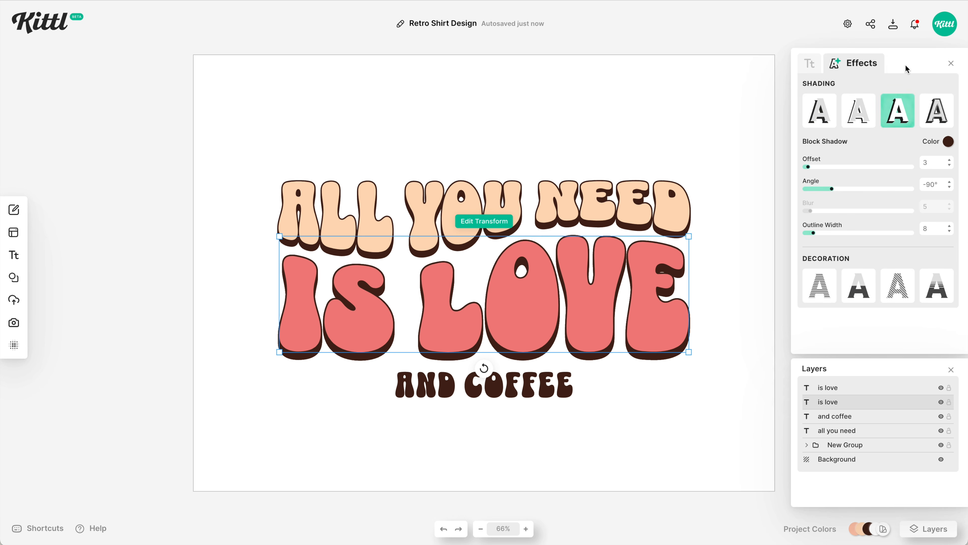
left_click(949, 142)
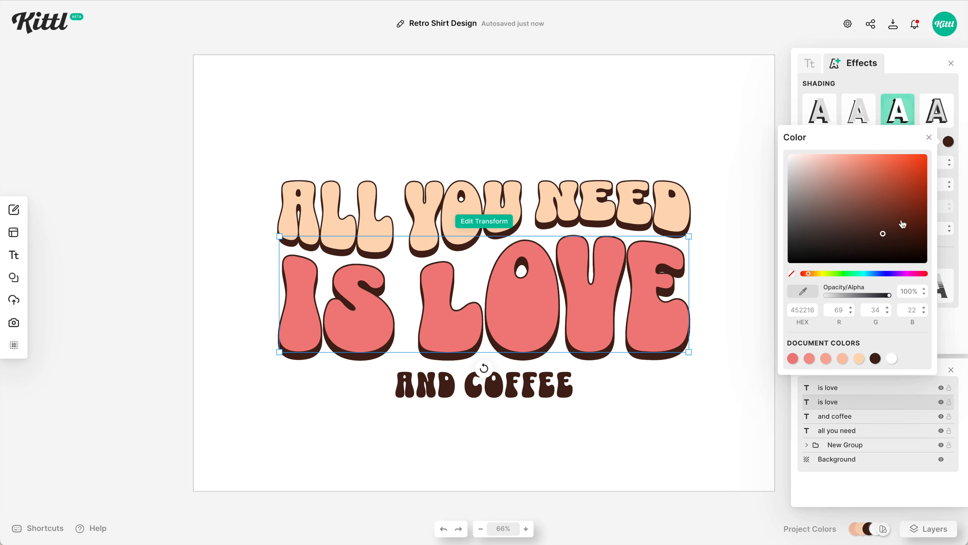
left_click(842, 358)
left_click(949, 334)
left_click_drag(808, 166, 810, 167)
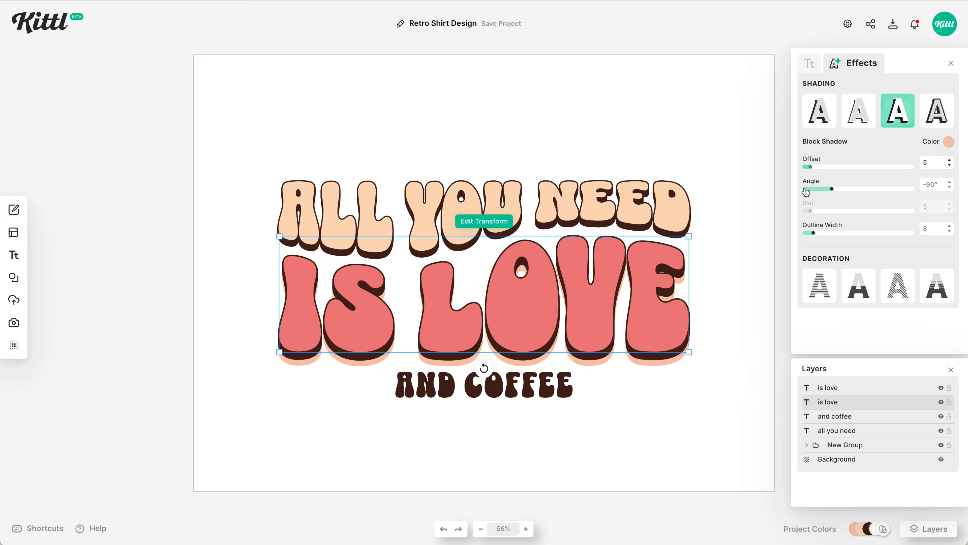
left_click(949, 160)
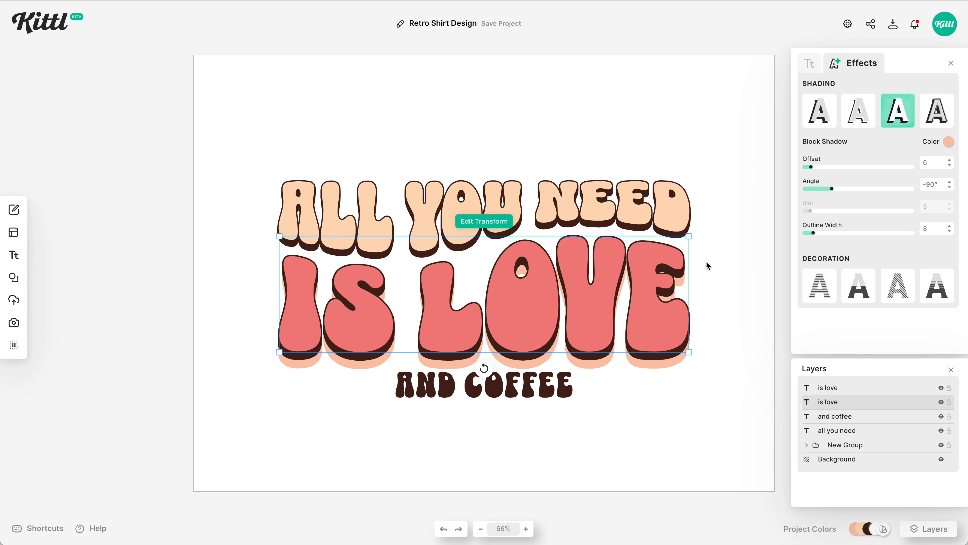
- Duplicate ALL YOU NEED in place and change the lower copy's block shadow to the second coral document color
left_click(652, 206)
key("super+d")
left_click(846, 444)
left_click(834, 63)
left_click(948, 141)
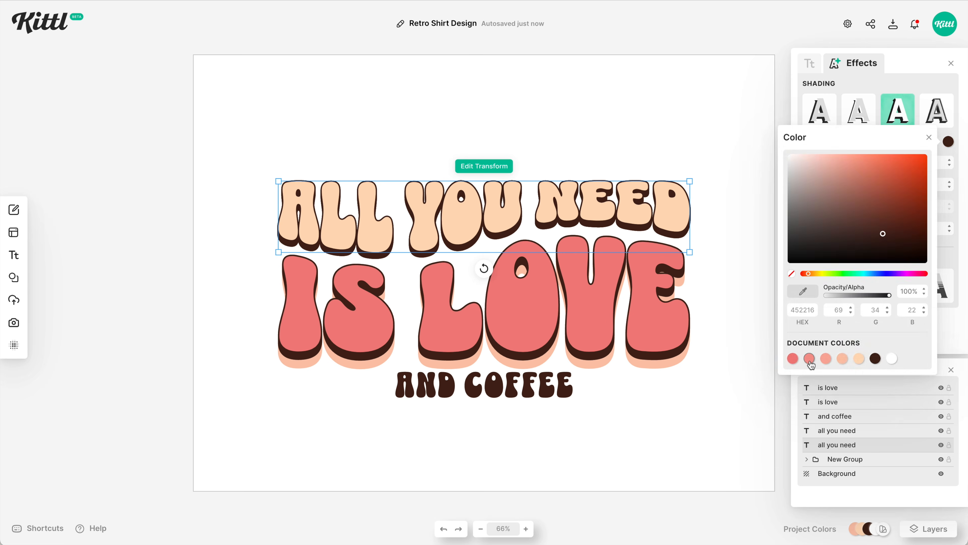
left_click(809, 358)
- Group the two ALL YOU NEED copies together, and group the two IS LOVE copies together
mouse_move(724, 206)
left_mouse_down()
mouse_move(647, 213)
mouse_move(648, 203)
left_mouse_up()
key("super+g")
left_click_drag(733, 316, 607, 319)
key("super+g")
- Shift the whole lettering slightly up and leave a little more space above AND COFFEE
left_click_drag(547, 393, 548, 399)
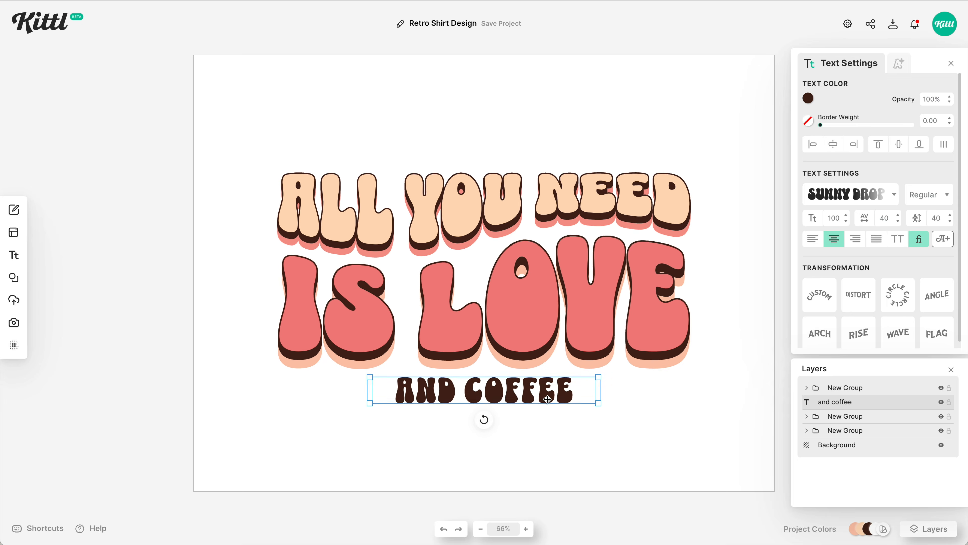
left_click(609, 473)
key("super+a")
left_click_drag(618, 488, 617, 485)
left_click_drag(548, 394, 547, 399)
left_click(236, 332)
- Search the elements library for coffee and place the solid brown bean with a single curved crease over the O of LOVE
left_click(13, 278)
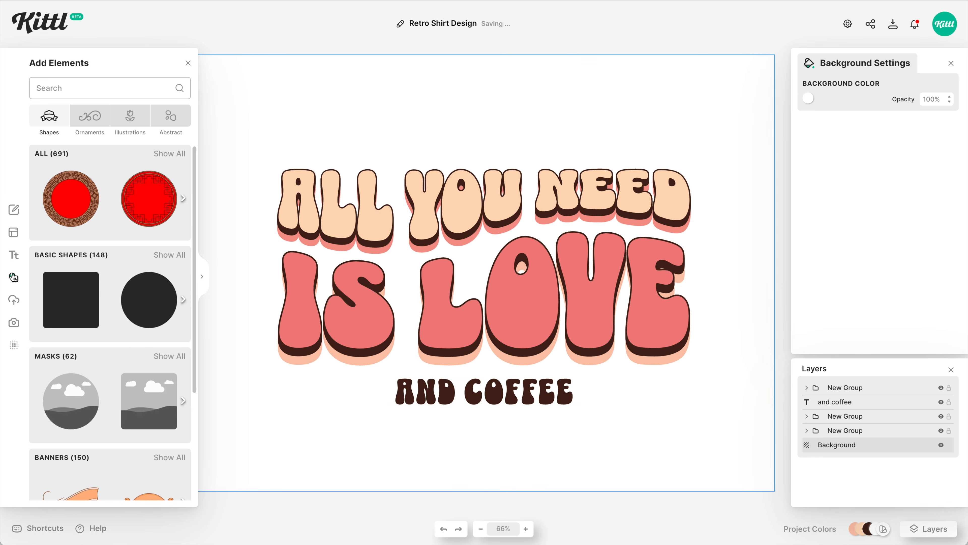
left_click(68, 88)
type("coffee")
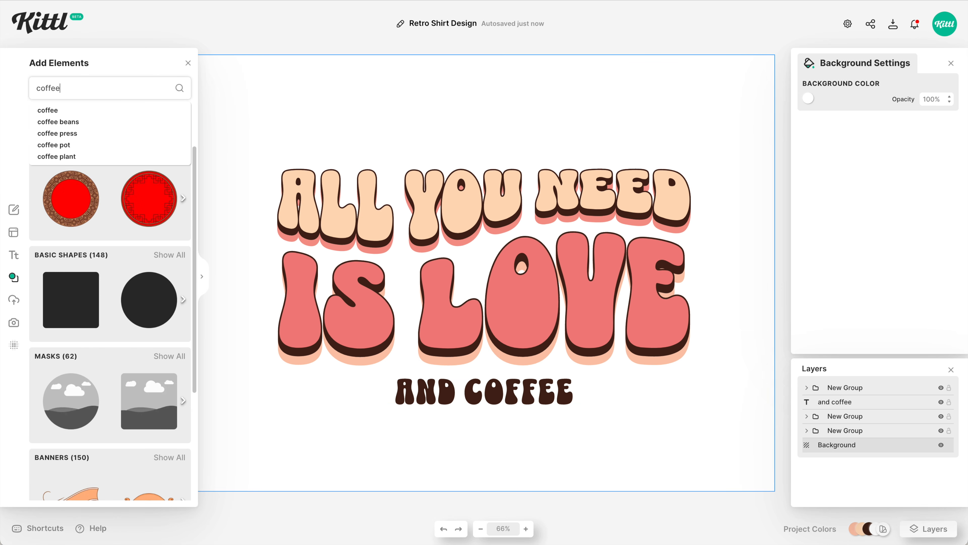
key("Return")
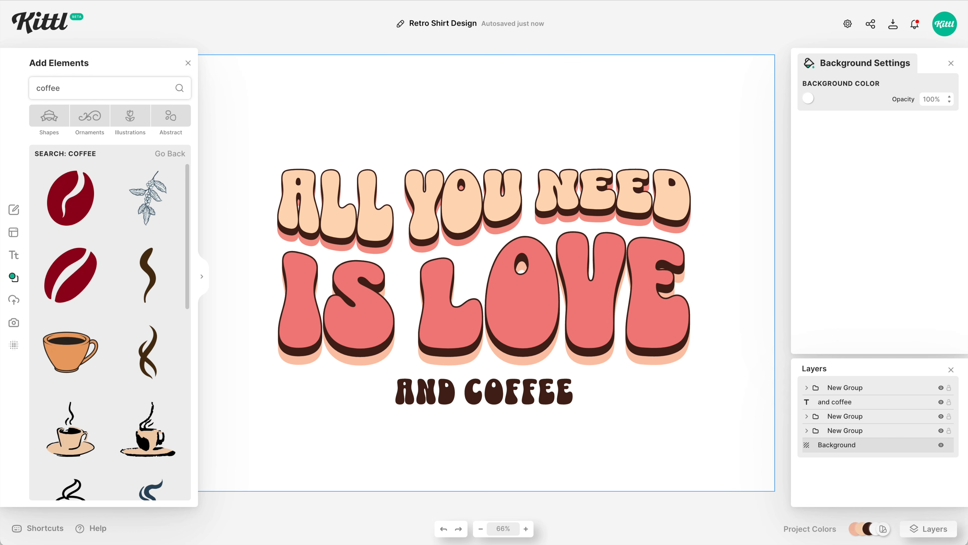
scroll(92, 309, "down", 3)
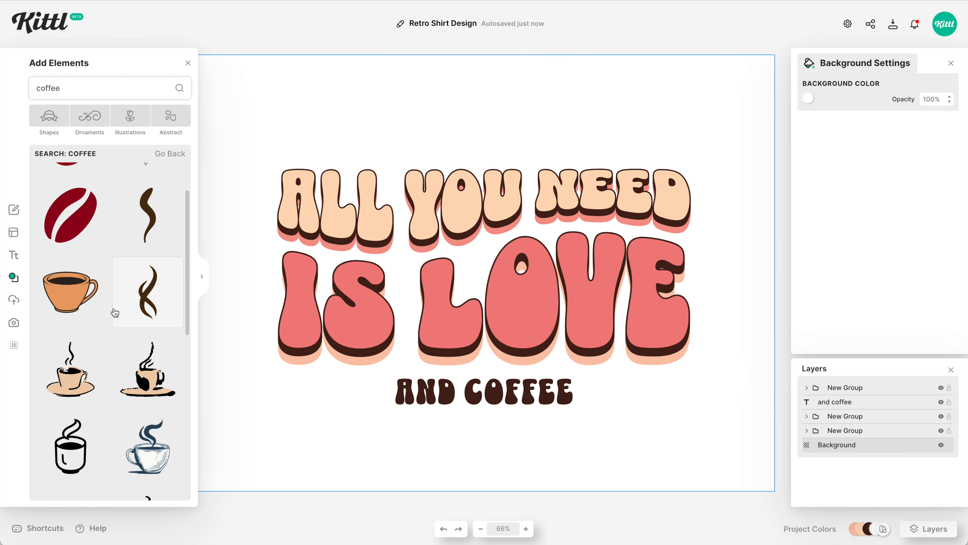
scroll(115, 312, "down", 2)
scroll(115, 312, "down", 4)
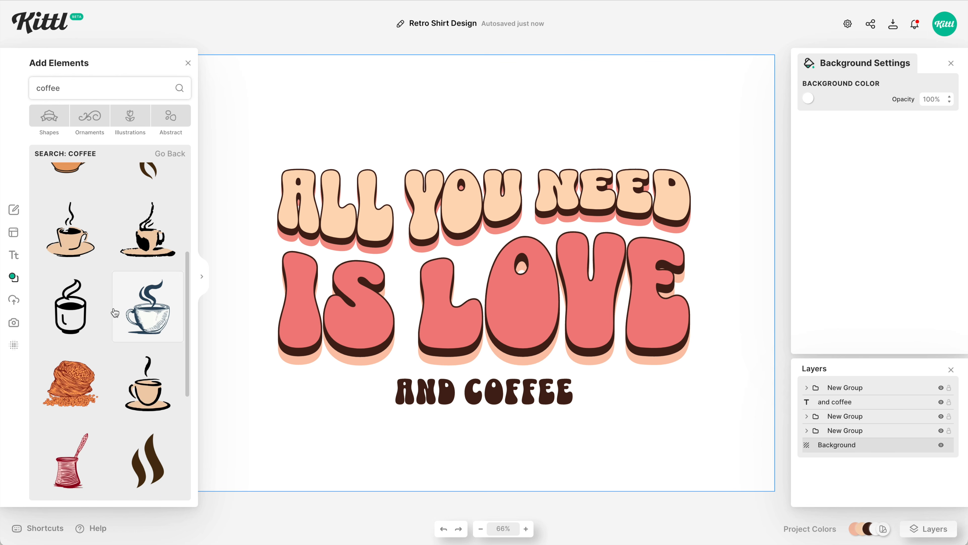
scroll(115, 312, "down", 2)
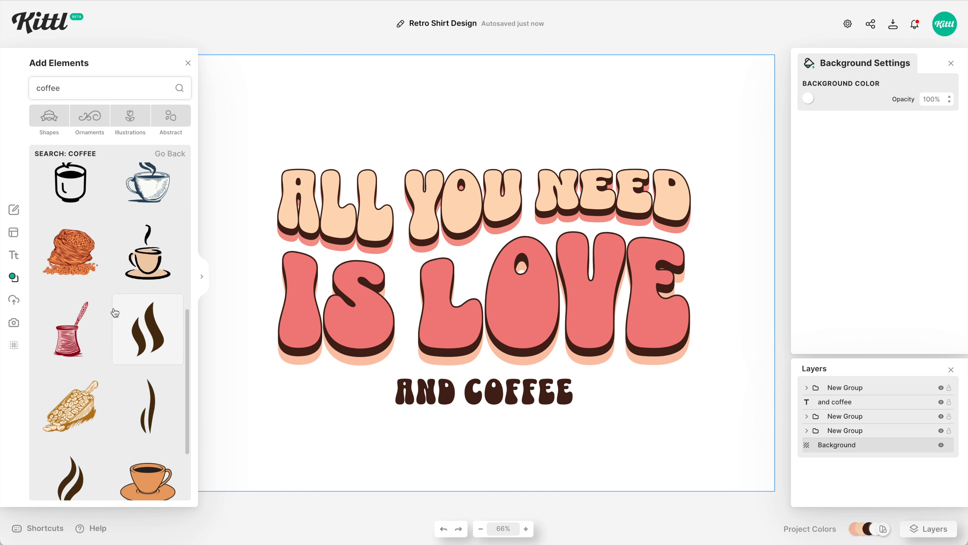
scroll(115, 312, "down", 12)
scroll(114, 312, "down", 12)
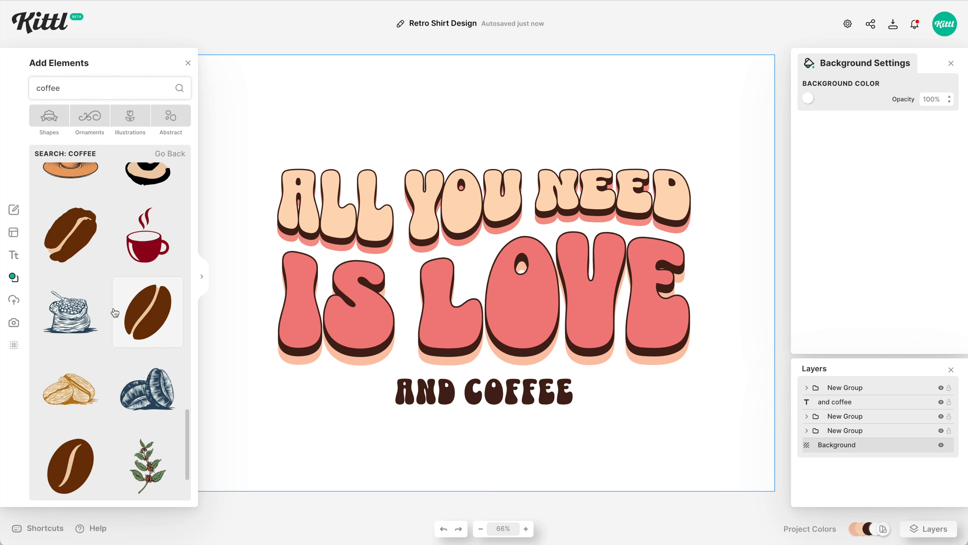
scroll(115, 312, "down", 1)
scroll(115, 312, "down", 3)
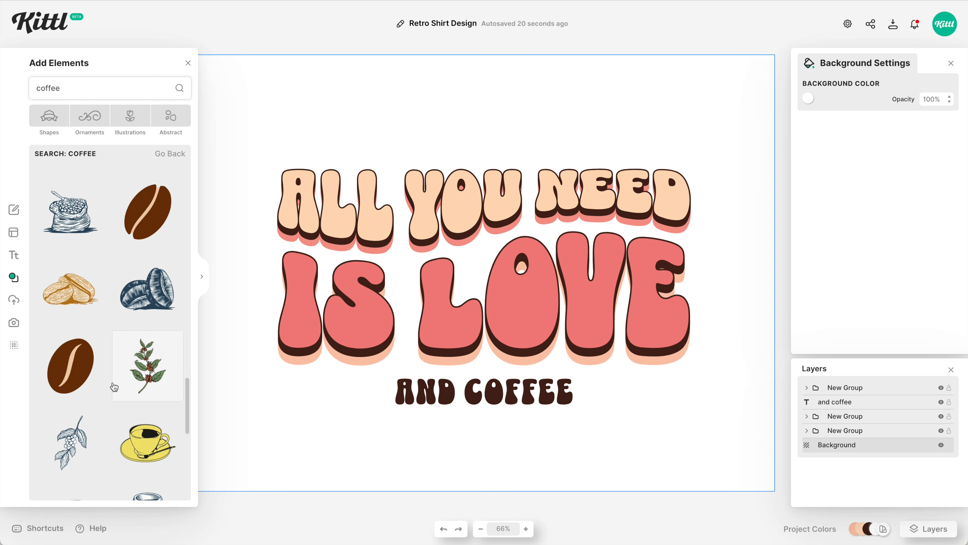
left_click(85, 369)
left_click_drag(530, 294, 559, 296)
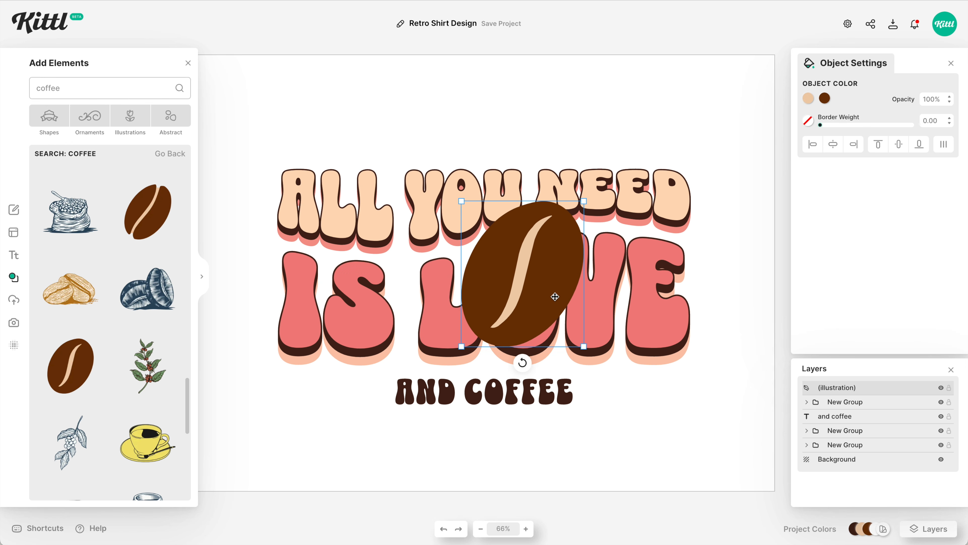
- Rotate the coffee bean upright, resize it and position it so it fits inside the O of LOVE
scroll(556, 296, "up", 5)
left_click_drag(491, 413, 544, 404)
left_click_drag(558, 71, 517, 179)
left_click_drag(513, 295, 527, 289)
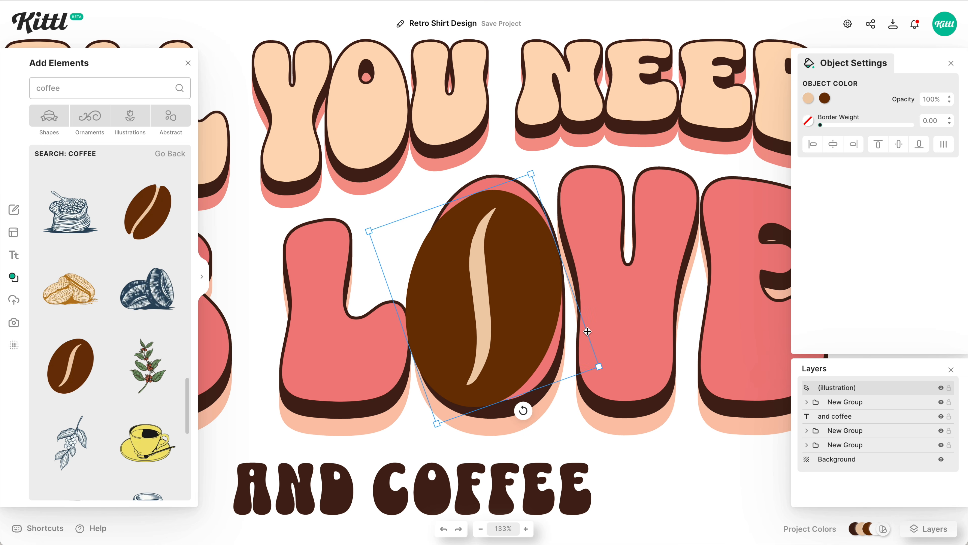
left_click_drag(598, 367, 589, 391)
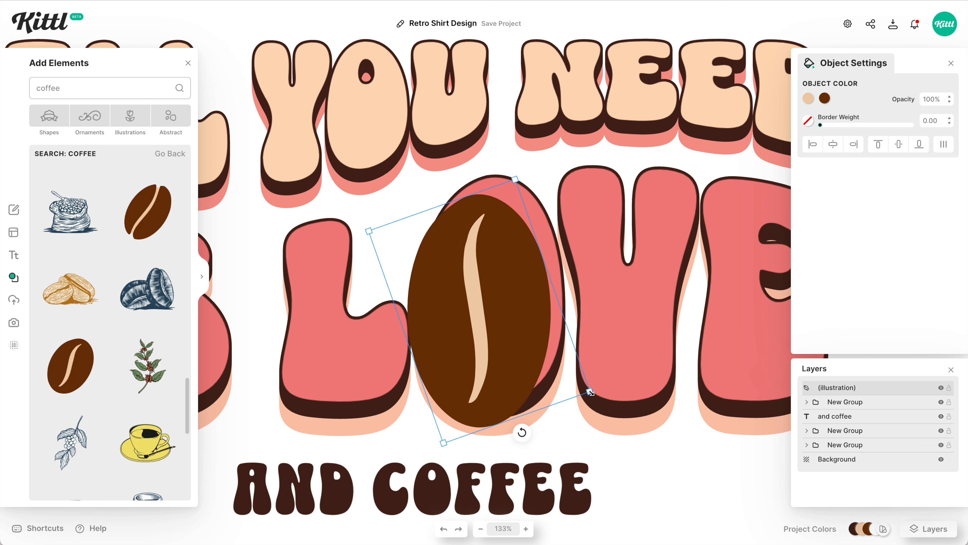
left_click_drag(522, 354, 533, 335)
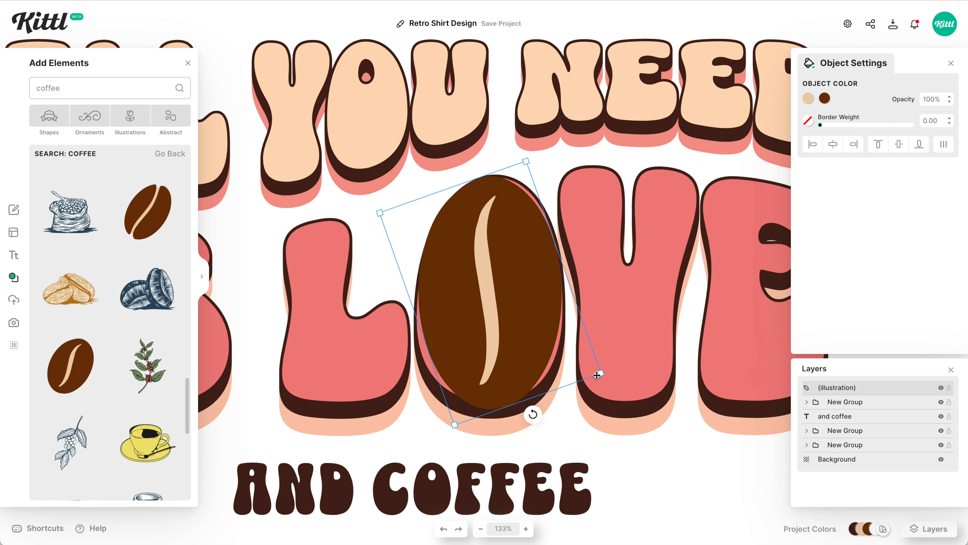
mouse_move(601, 374)
left_mouse_down()
mouse_move(598, 361)
mouse_move(588, 364)
left_mouse_up()
left_click_drag(526, 355, 533, 356)
left_click_drag(530, 404, 523, 407)
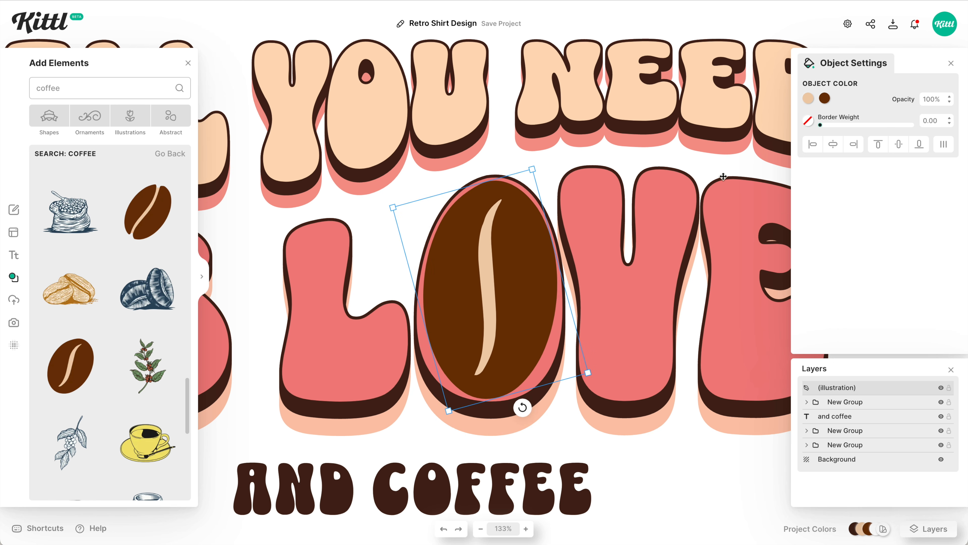
- Recolor the bean's body coral to match the LOVE letters and its crease dark brown
left_click(824, 98)
left_click(668, 314)
left_click(859, 237)
left_click(808, 98)
left_click(735, 314)
left_click(664, 486)
- Search the elements library for heart, add the plain solid heart and shrink it near the L of LOVE
triple_click(48, 88)
type("heart")
key("Return")
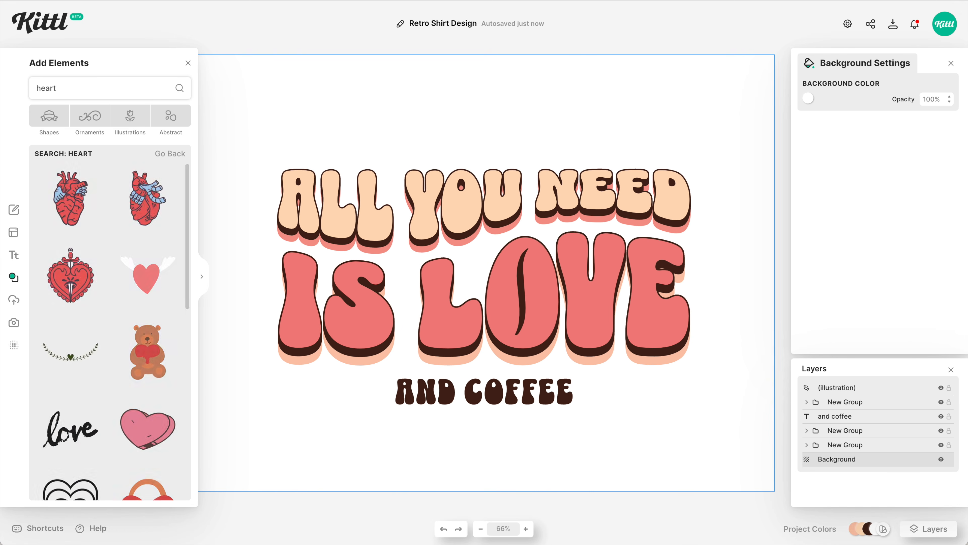
scroll(107, 292, "down", 10)
scroll(107, 291, "down", 5)
left_click(71, 345)
left_click_drag(549, 208, 463, 289)
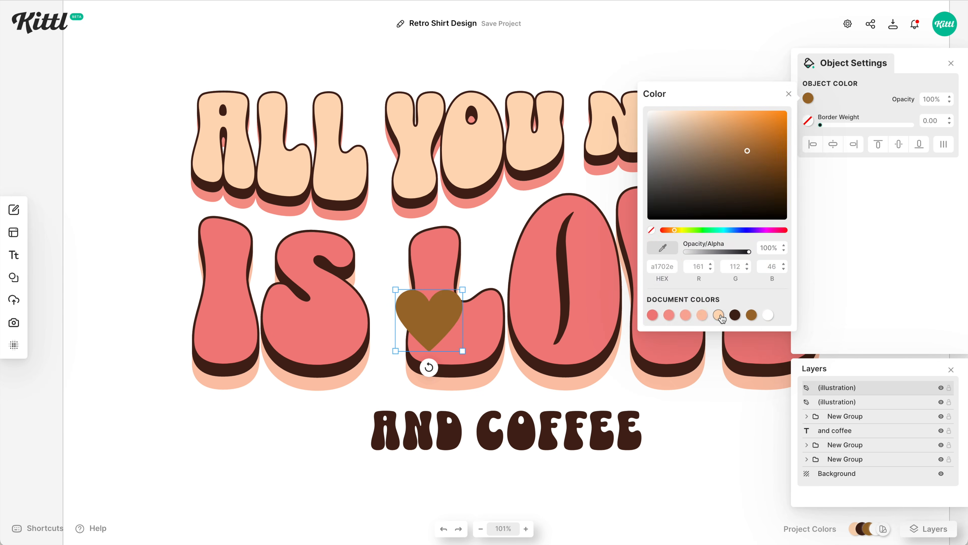
- Color the heart light peach with a thin dark brown border, and place it tilted between IS and LOVE
left_click(719, 315)
left_click_drag(820, 125, 825, 125)
left_click(808, 120)
left_click(735, 336)
mouse_move(447, 320)
left_mouse_down()
mouse_move(405, 282)
mouse_move(403, 297)
left_mouse_up()
left_click_drag(386, 317, 398, 313)
left_click(948, 117)
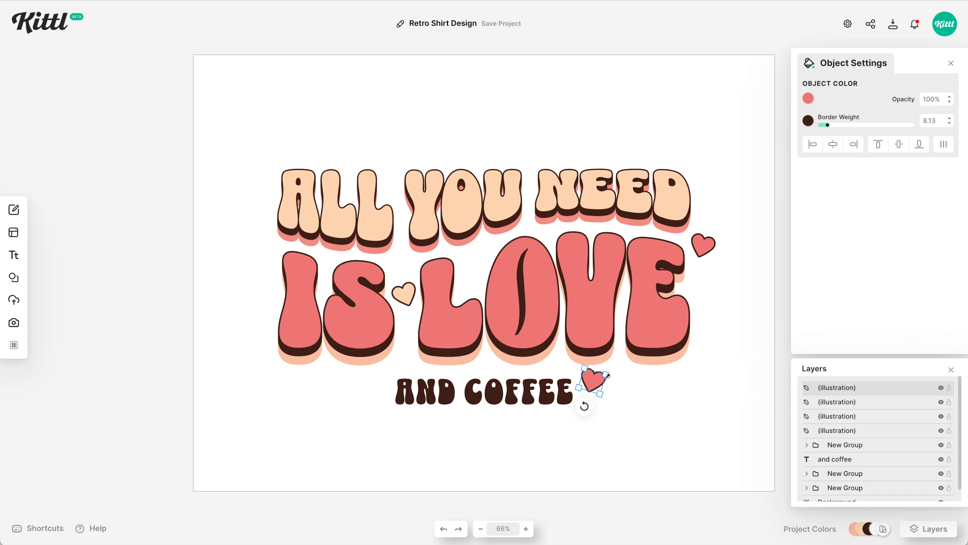
- Add small coral hearts between ALL and YOU and above the gap before NEED, setting their border weight to 8
mouse_move(584, 402)
left_mouse_down()
mouse_move(528, 162)
mouse_move(534, 169)
mouse_move(391, 189)
left_mouse_up()
left_click(726, 418)
double_click(931, 121)
type("8")
left_click(516, 162)
left_click_drag(388, 216, 384, 216)
left_click_drag(398, 186, 402, 183)
double_click(930, 120)
type("8")
- Place a smaller tilted copy of the peach heart between the L and O of LOVE
left_click(391, 190)
mouse_move(403, 294)
left_mouse_down()
mouse_move(480, 283)
mouse_move(472, 273)
left_mouse_up()
left_click_drag(484, 279, 475, 294)
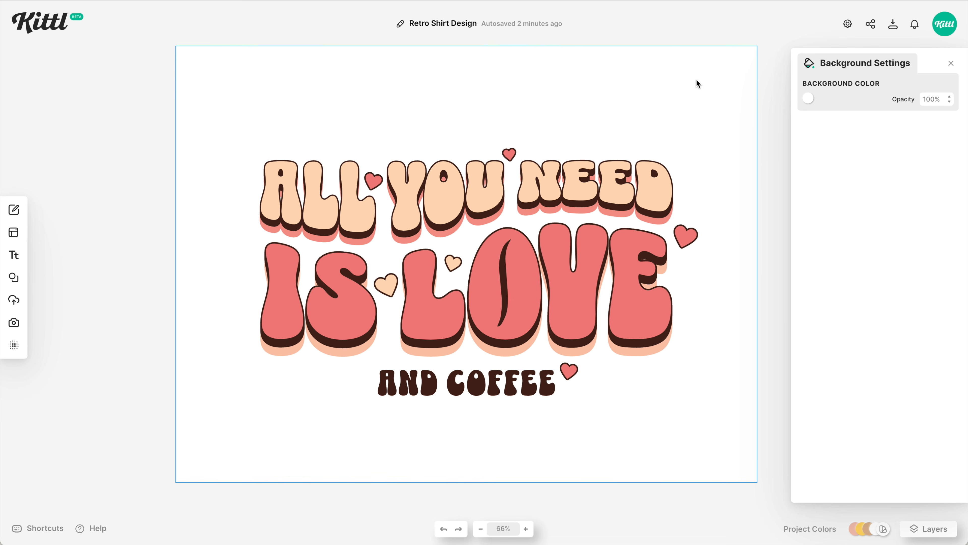
- Set the artboard's background color to dark brown #2c1013
left_click(804, 99)
double_click(660, 266)
type("2c")
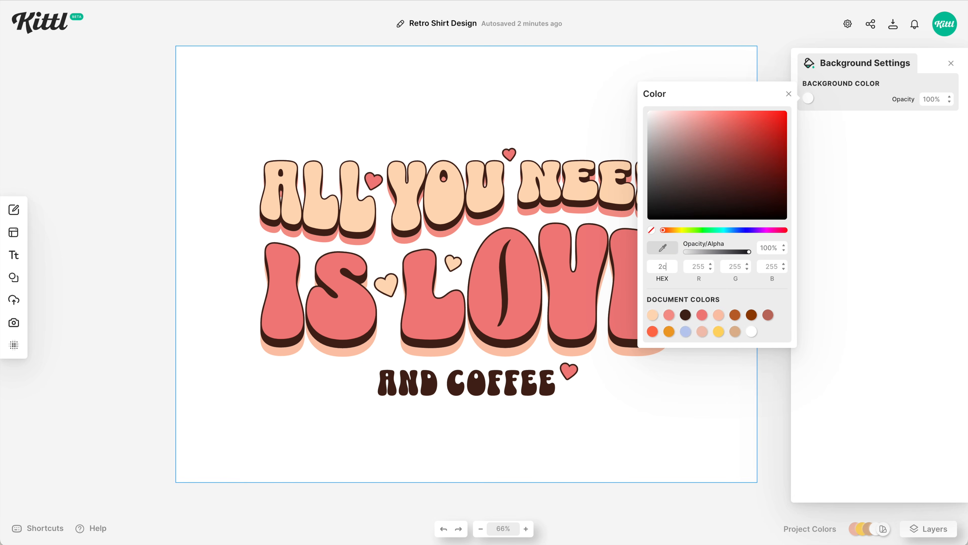
type("1013")
key("Return")
left_click(611, 439)
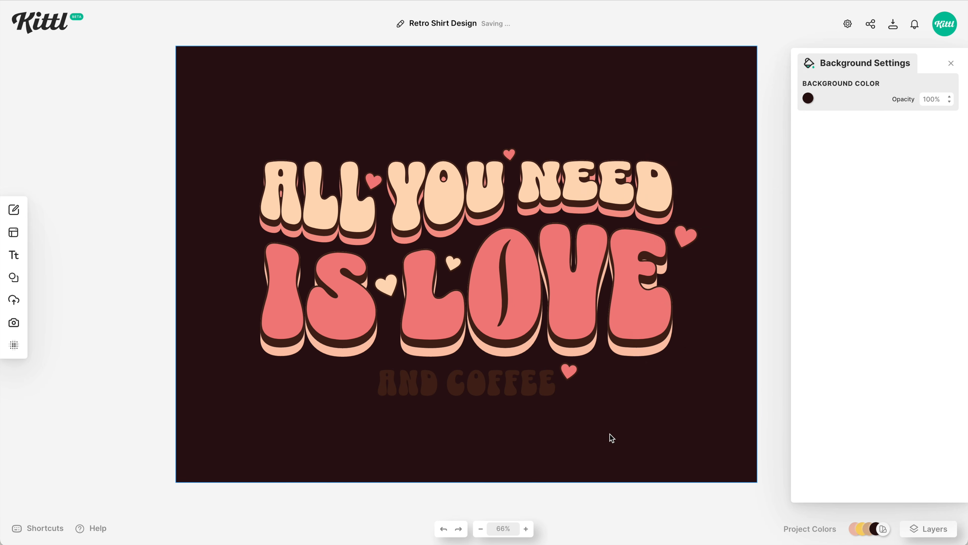
- Recolor the AND COFFEE text line with the light peach document color used for ALL YOU NEED
left_click(529, 390)
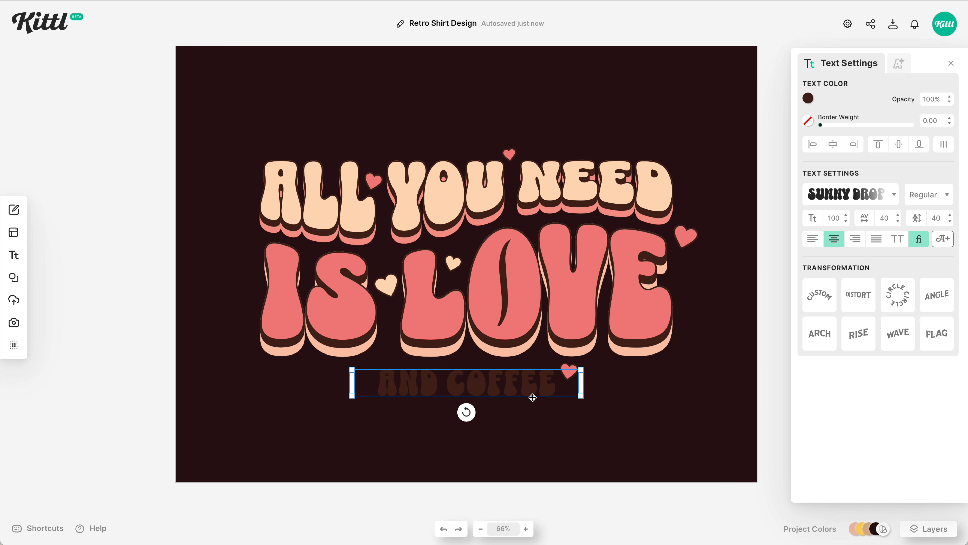
left_click(808, 99)
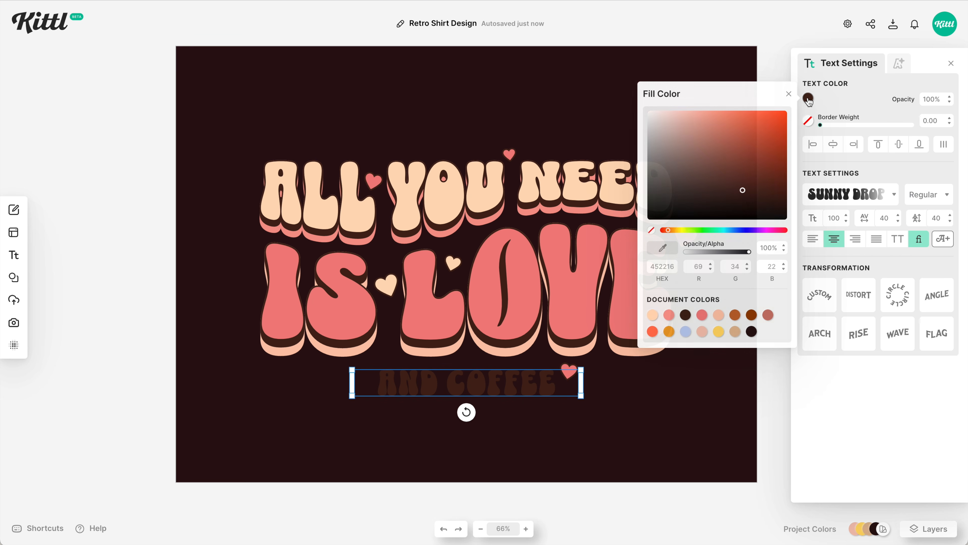
left_click(702, 316)
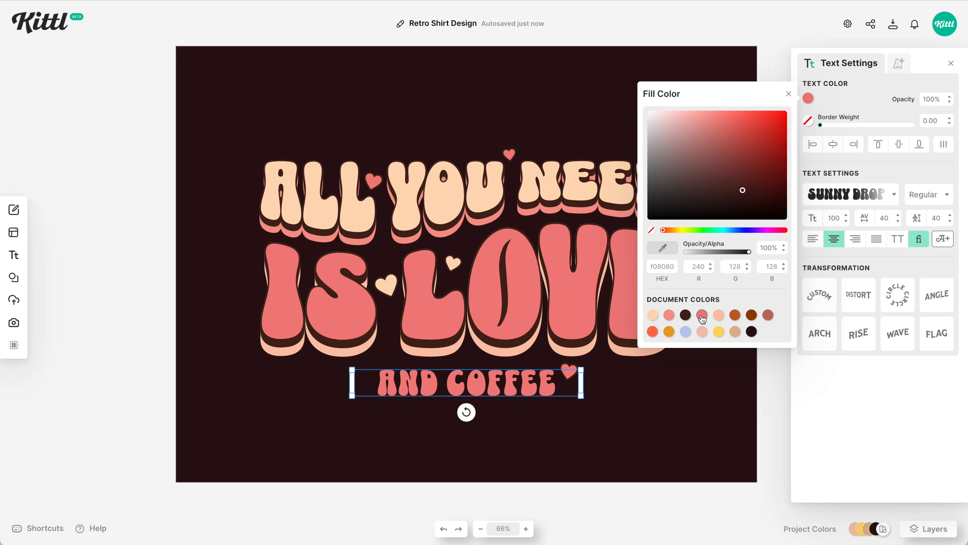
left_click(652, 315)
left_click(618, 430)
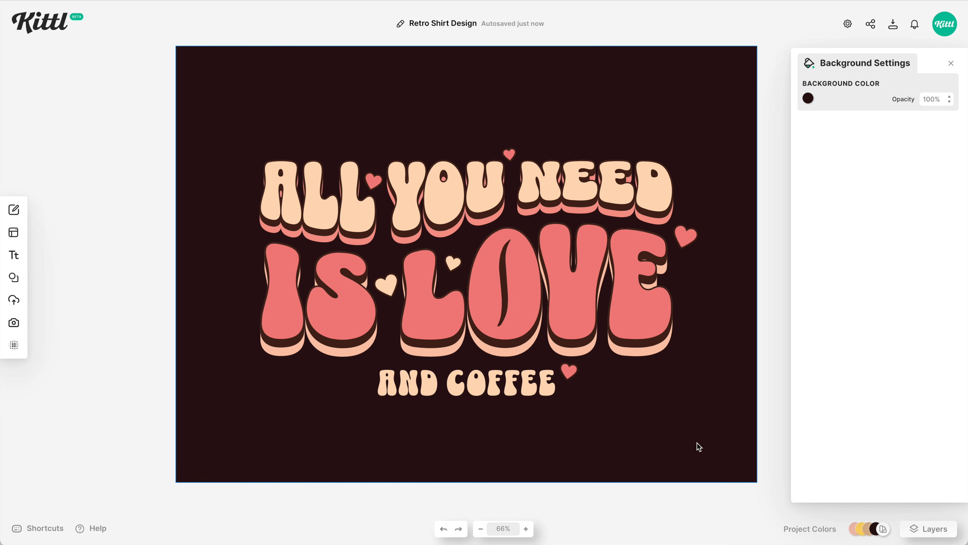
- Enable Remove Background in the download options and open the export width for editing
left_click(893, 27)
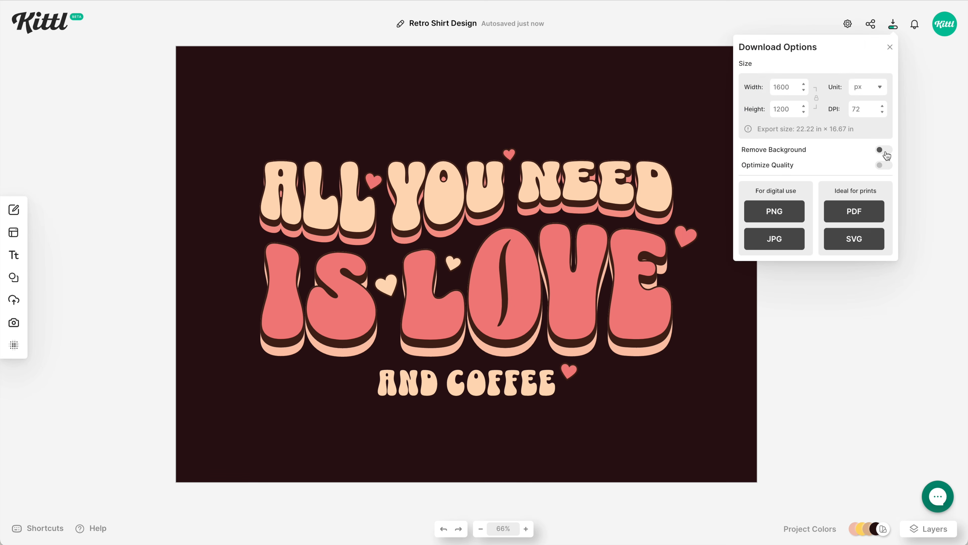
left_click(887, 151)
double_click(789, 90)
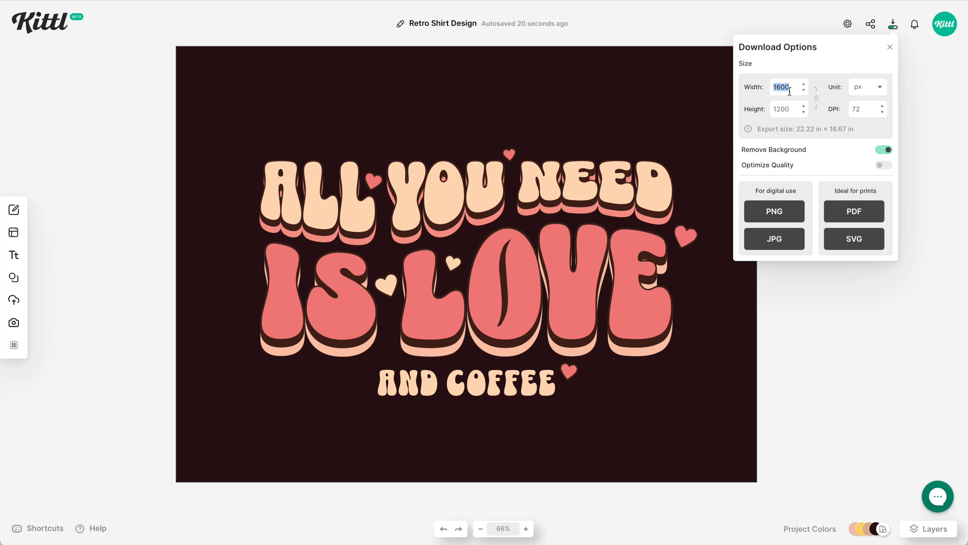